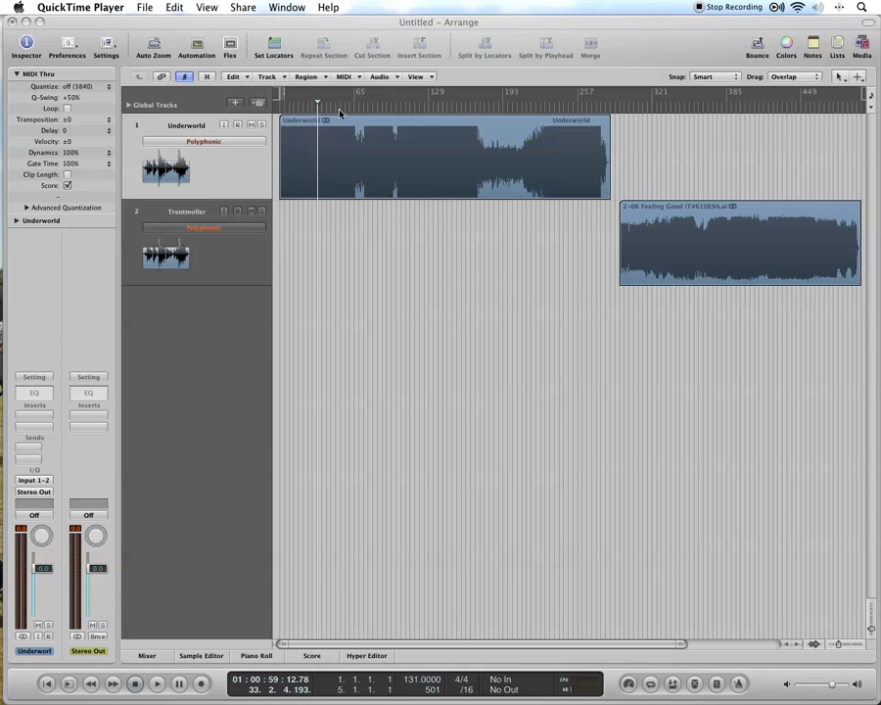
Play short passages of the Underworld and Trentmoller tracks to hear both songs.
key(super+space)
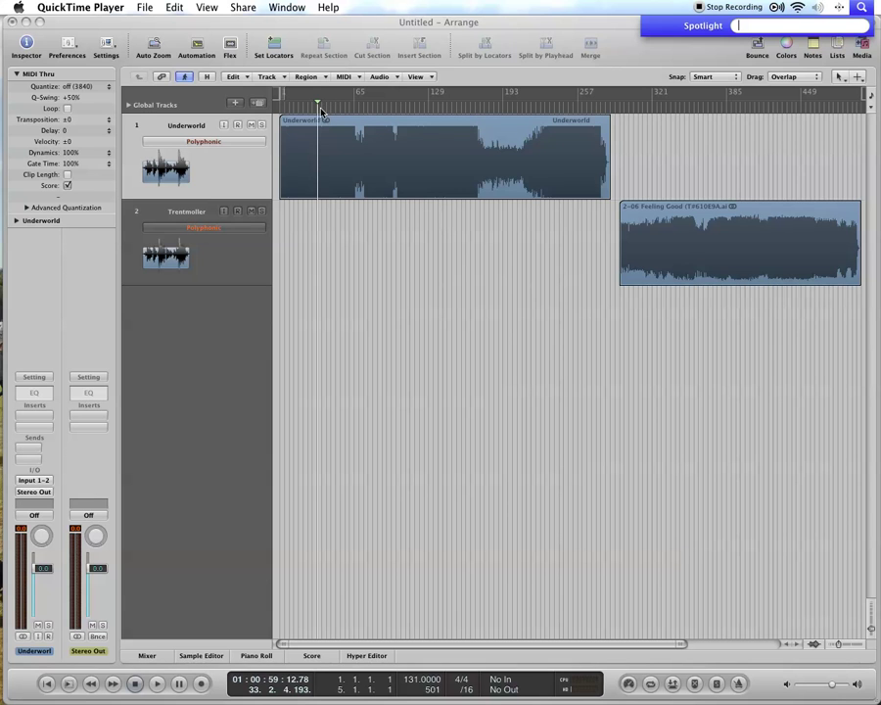
click(307, 105)
key(space)
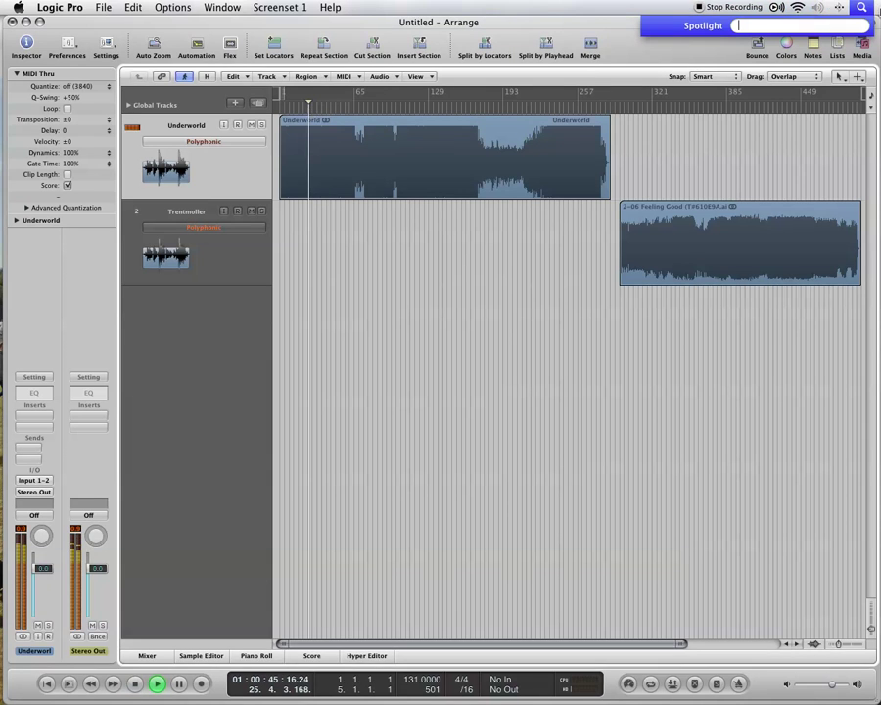
click(866, 8)
click(863, 7)
click(863, 8)
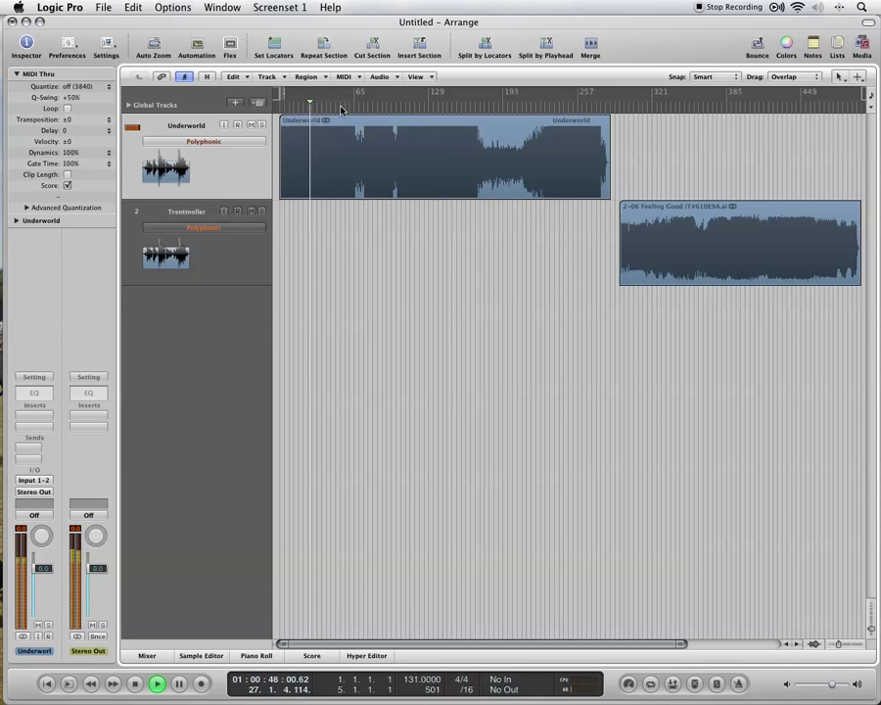
click(644, 104)
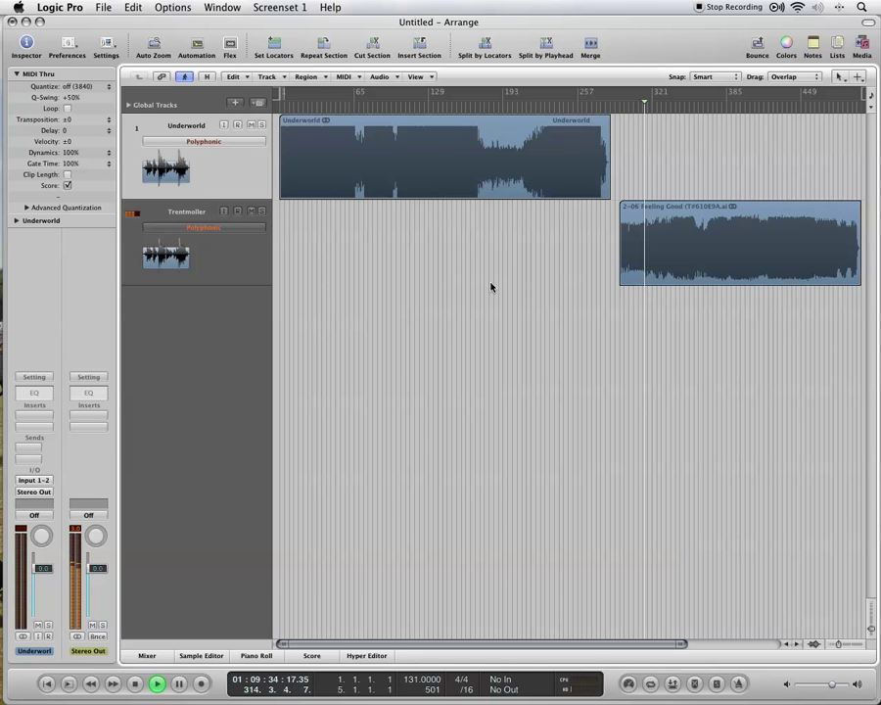
click(317, 150)
key(space)
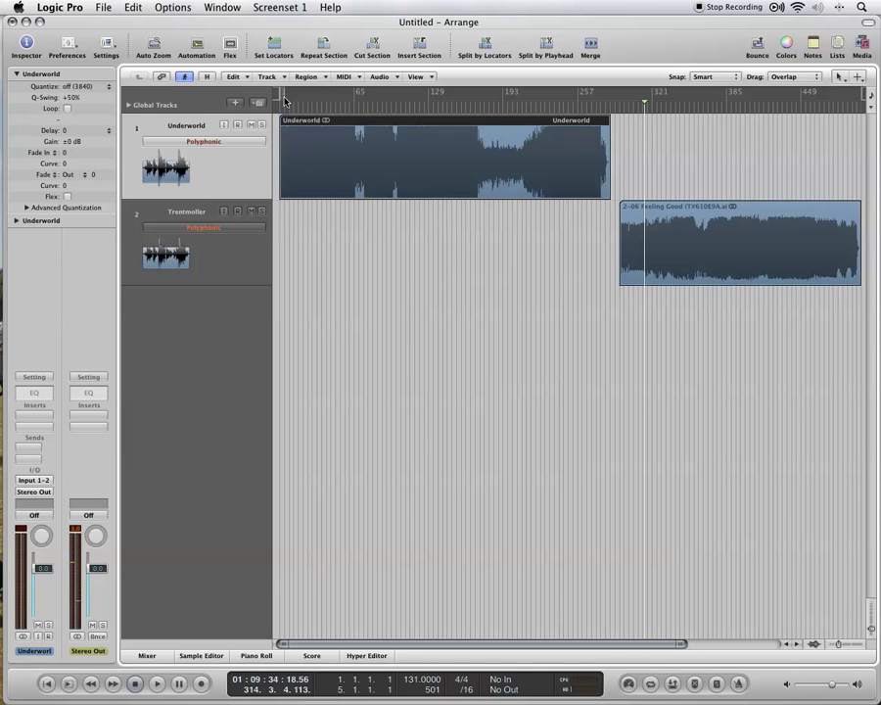
Insert a BPM Counter on the Underworld channel and play the track from its start to measure the tempo.
click(285, 101)
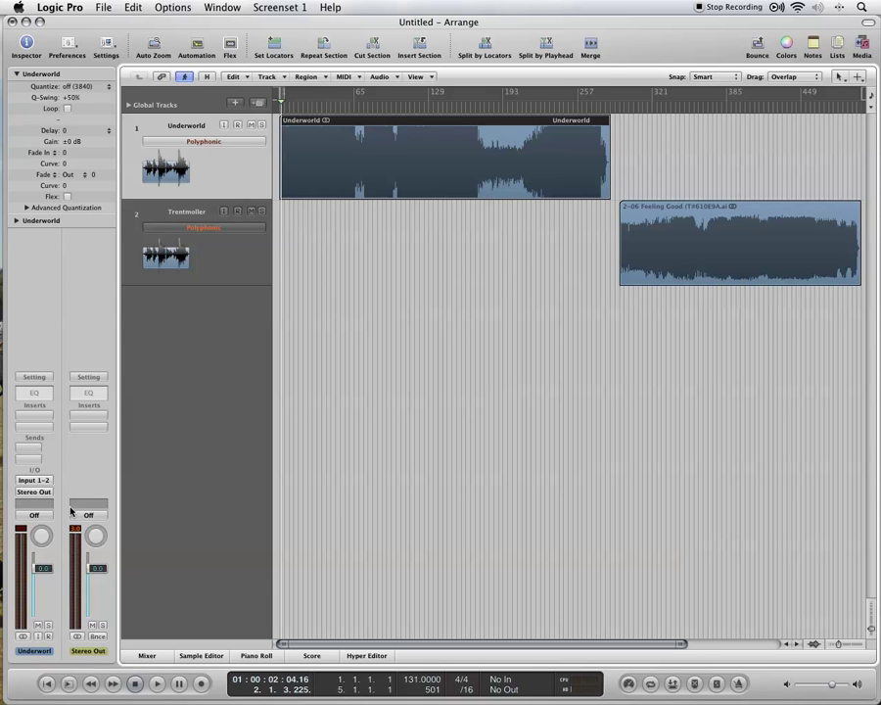
click(34, 419)
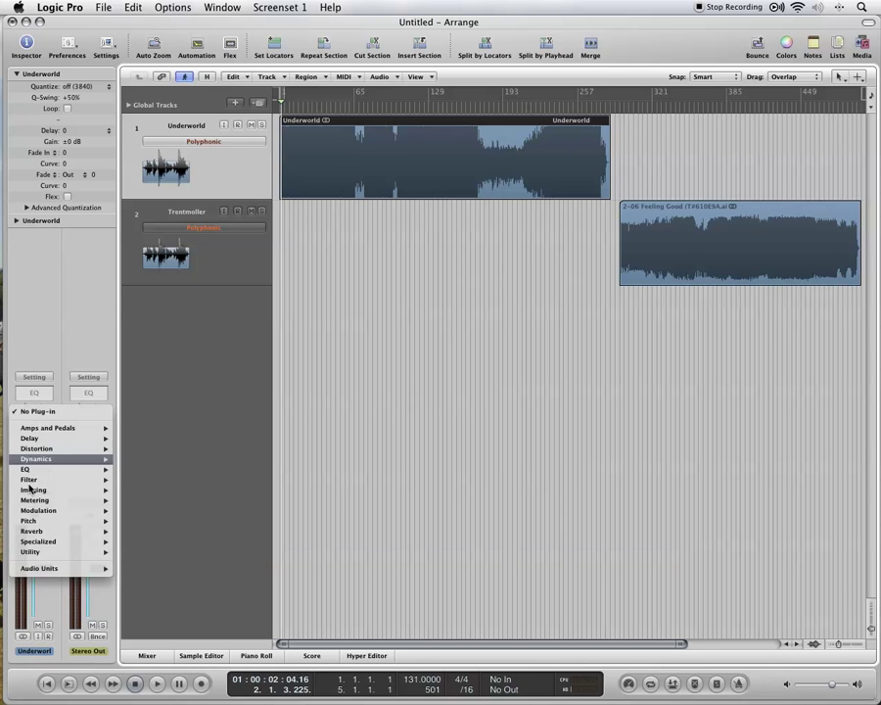
mouse_move(45, 502)
click(147, 501)
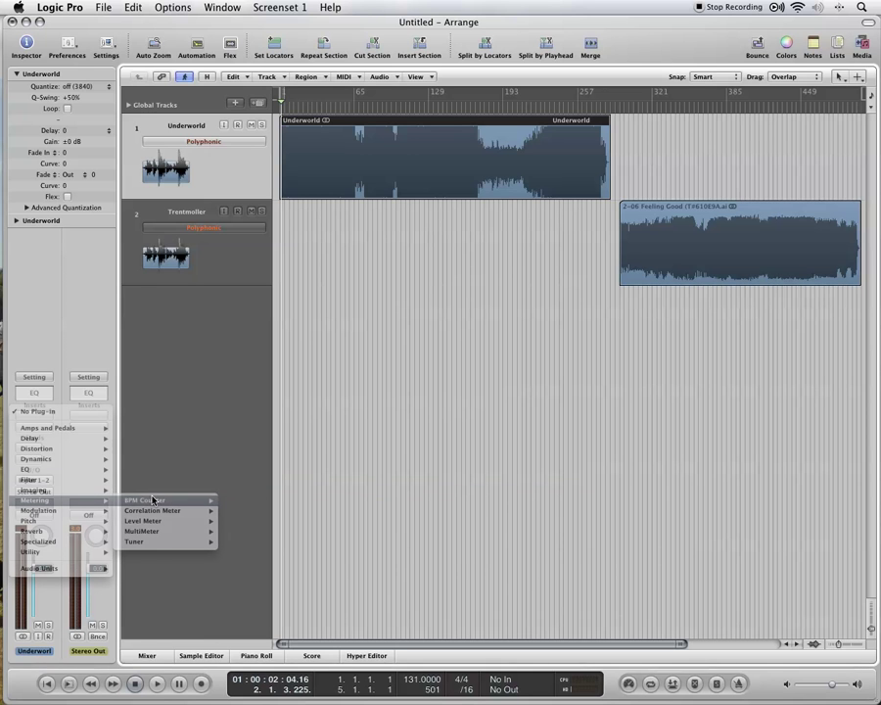
key(space)
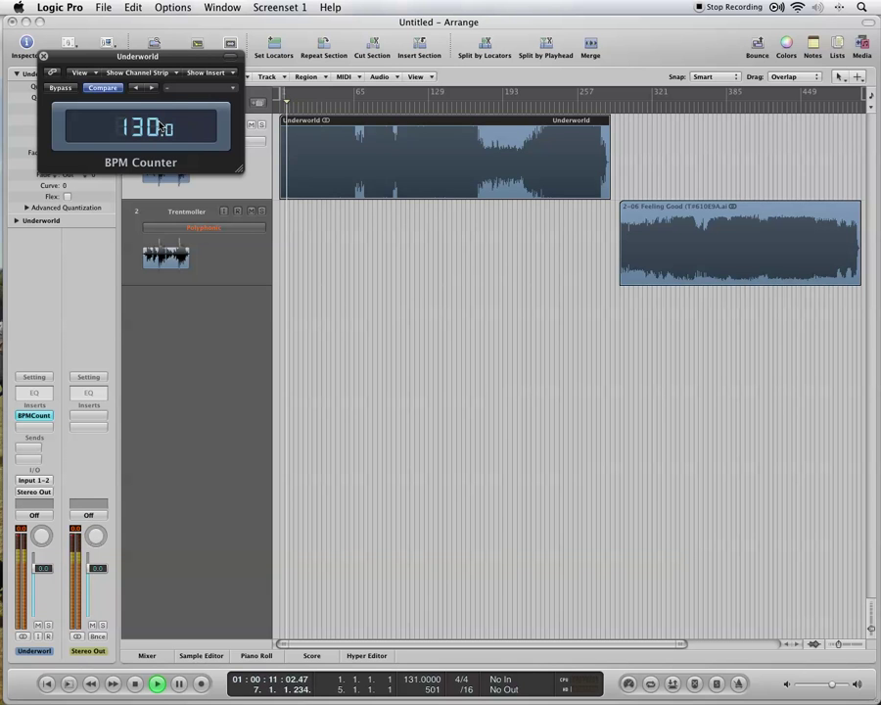
key(space)
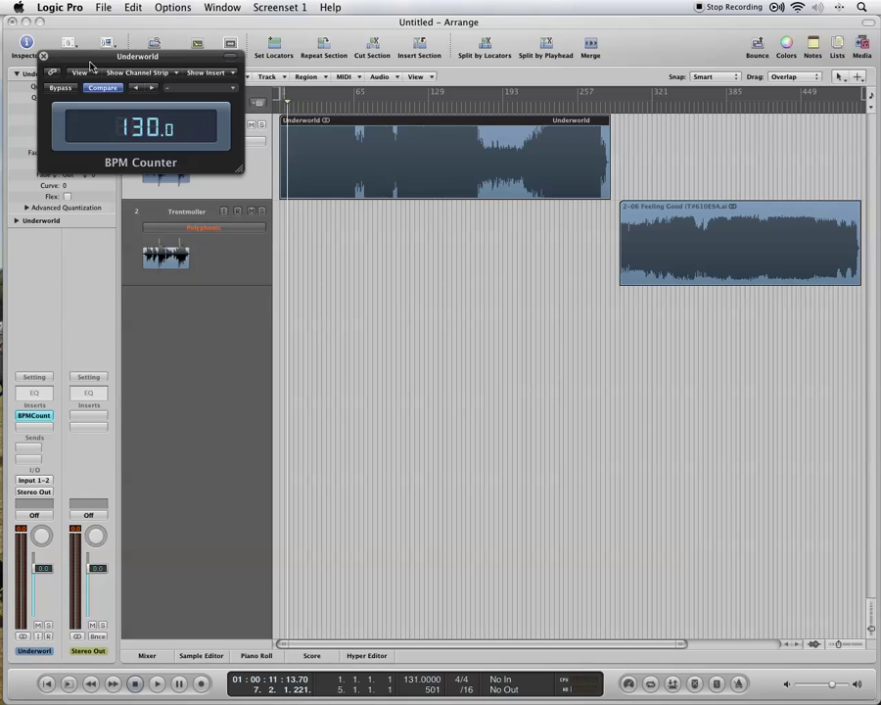
Move the BPM Counter to the Trentmoller channel in the mixer and play that track to measure its tempo.
click(168, 655)
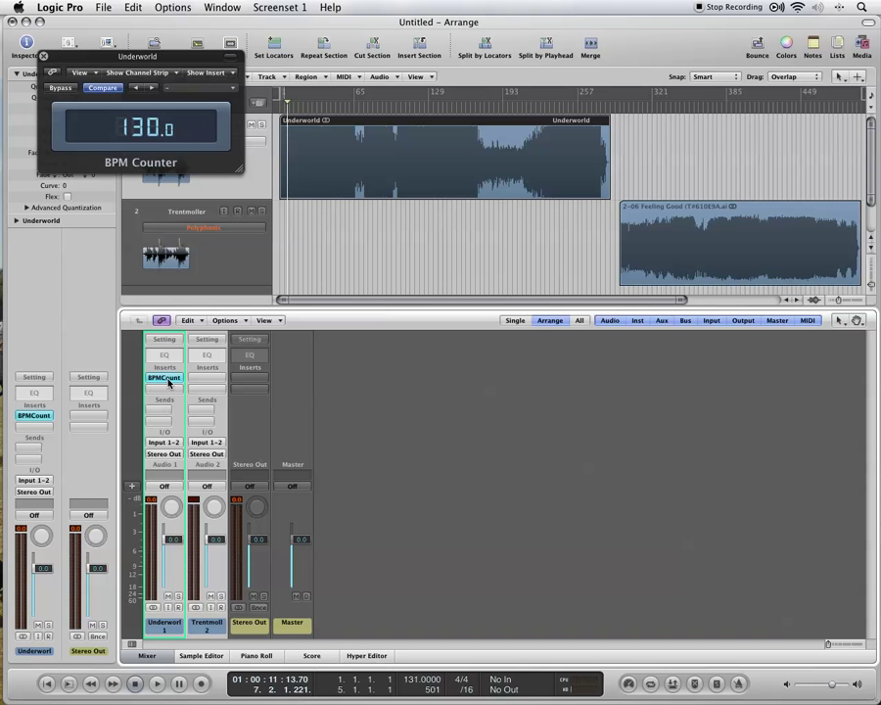
drag(163, 380, 216, 382)
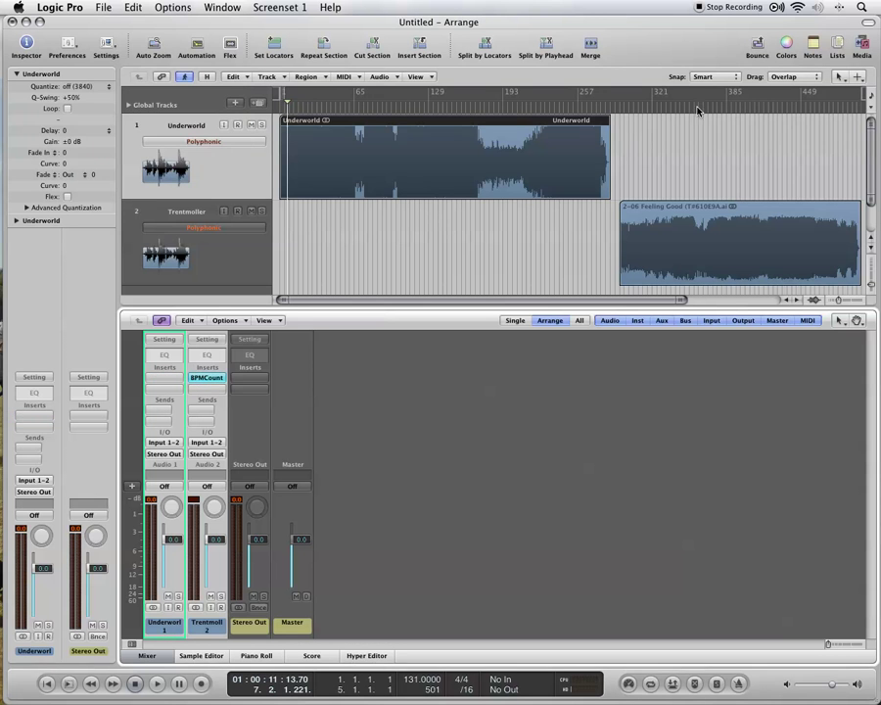
click(655, 105)
key(space)
double_click(205, 380)
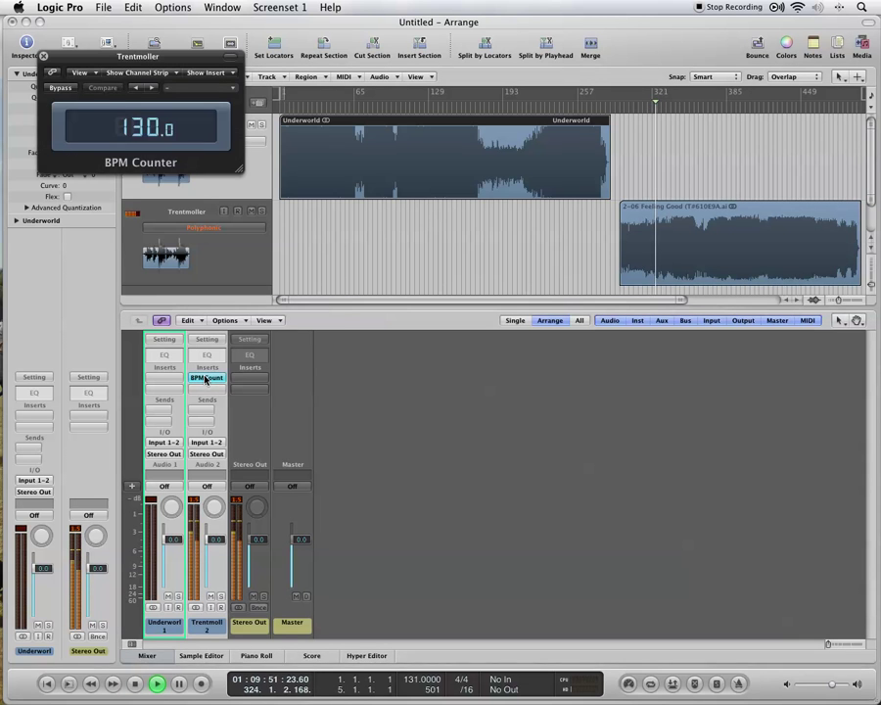
drag(156, 62, 460, 404)
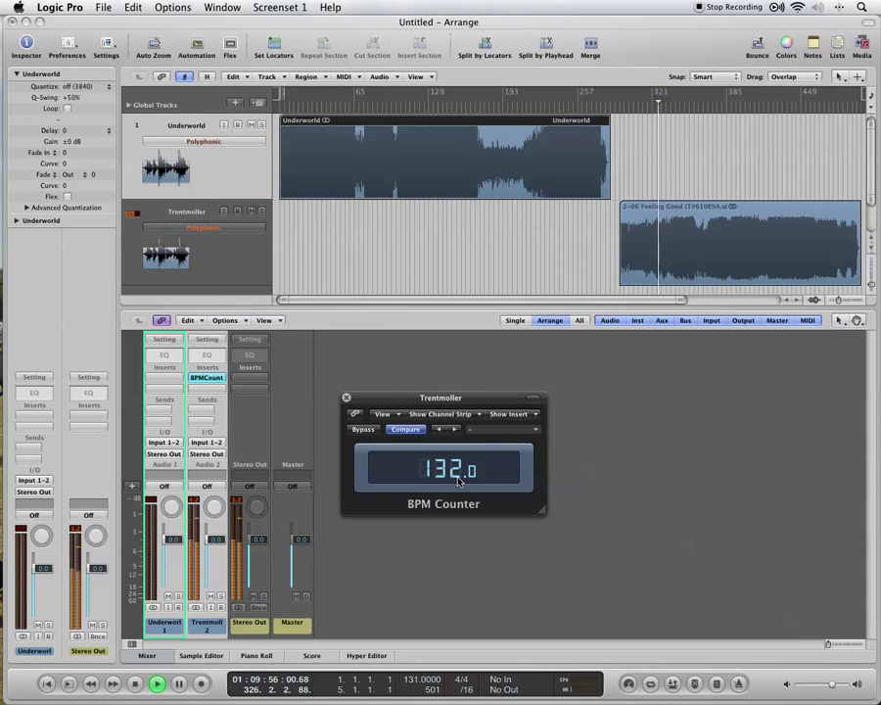
key(space)
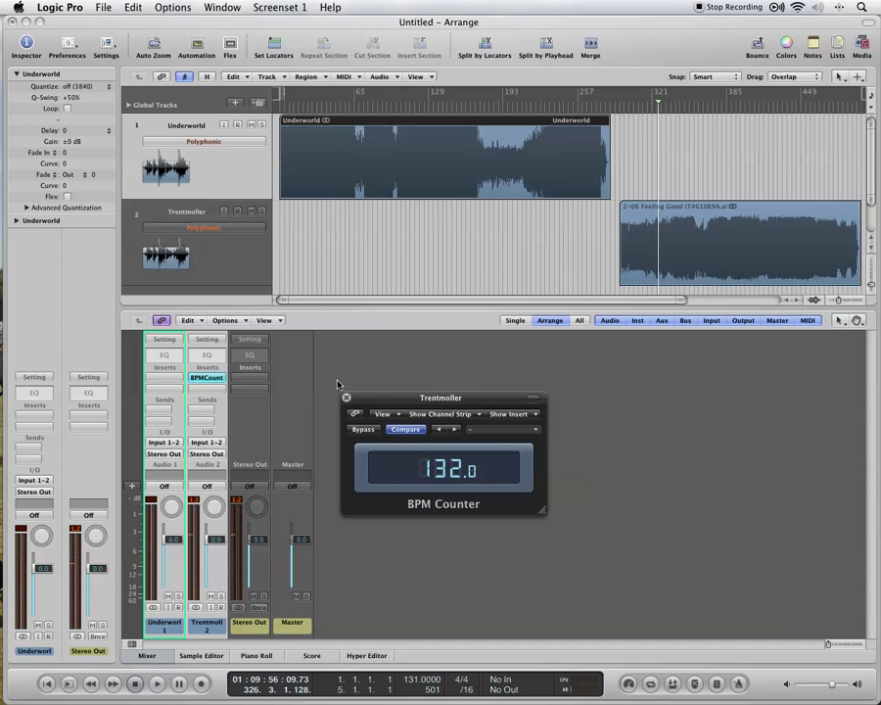
click(345, 398)
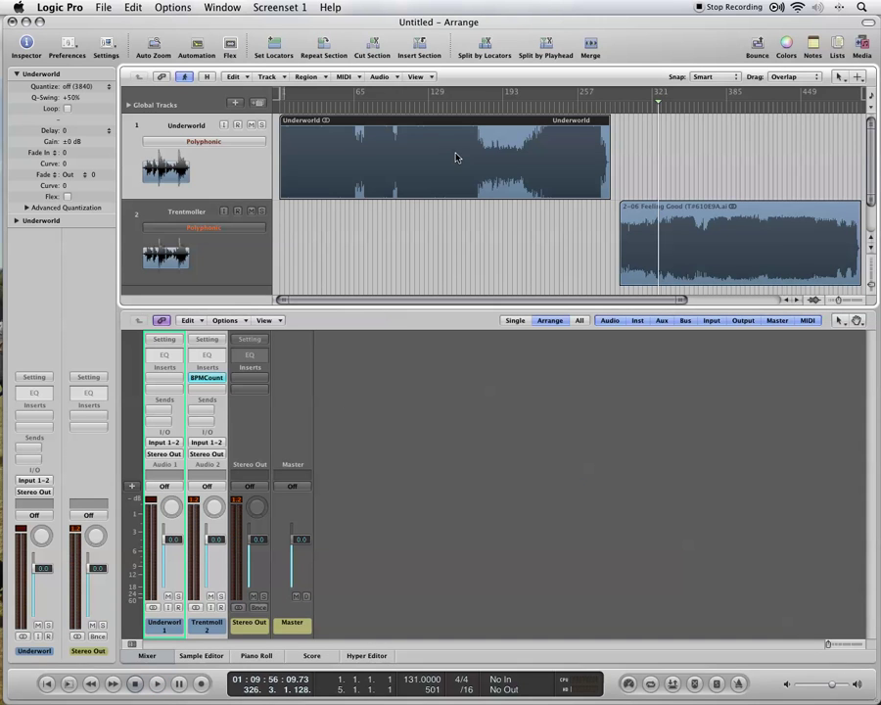
Set the project tempo to 131 BPM and bypass the BPM Counter on the Trentmoller channel.
click(670, 247)
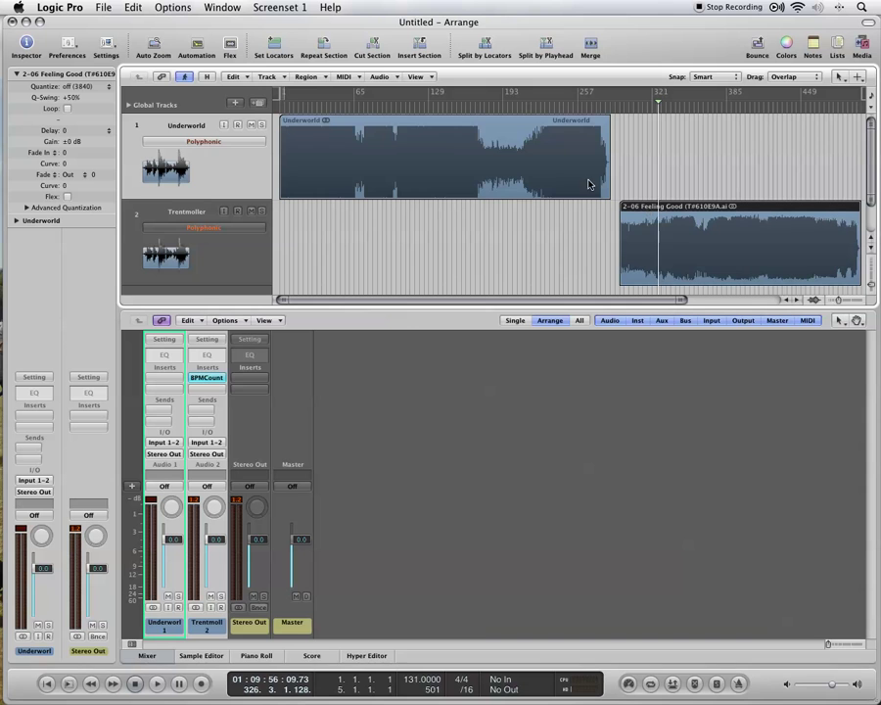
double_click(412, 684)
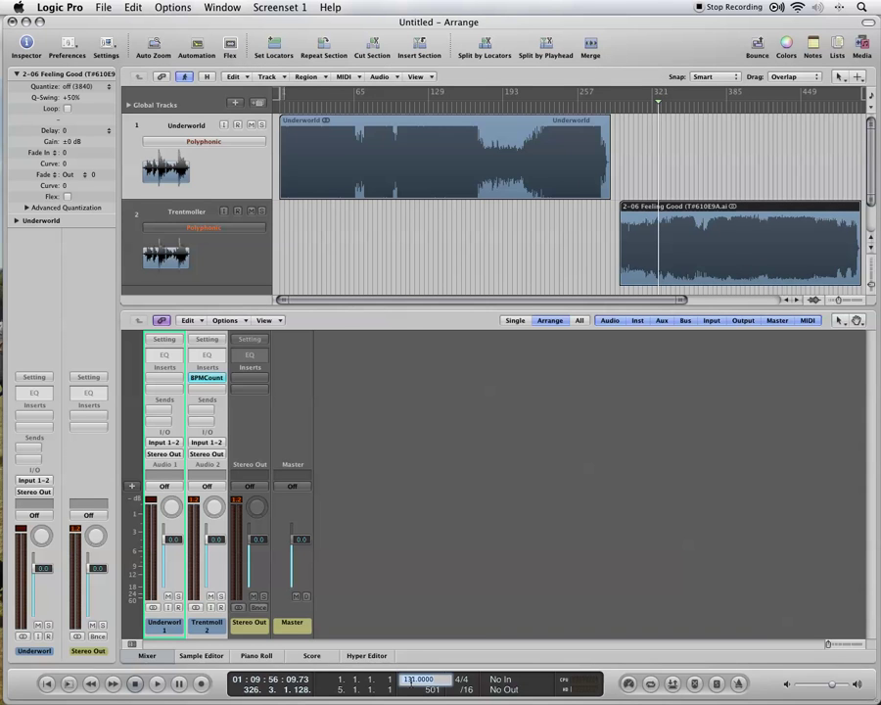
text(131)
key(Return)
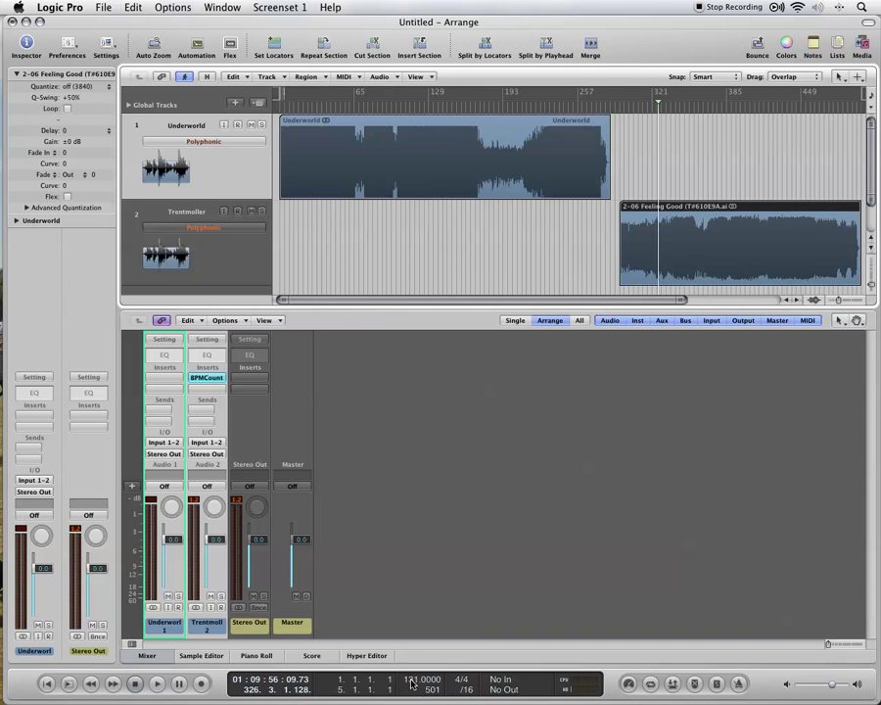
alt+click(201, 377)
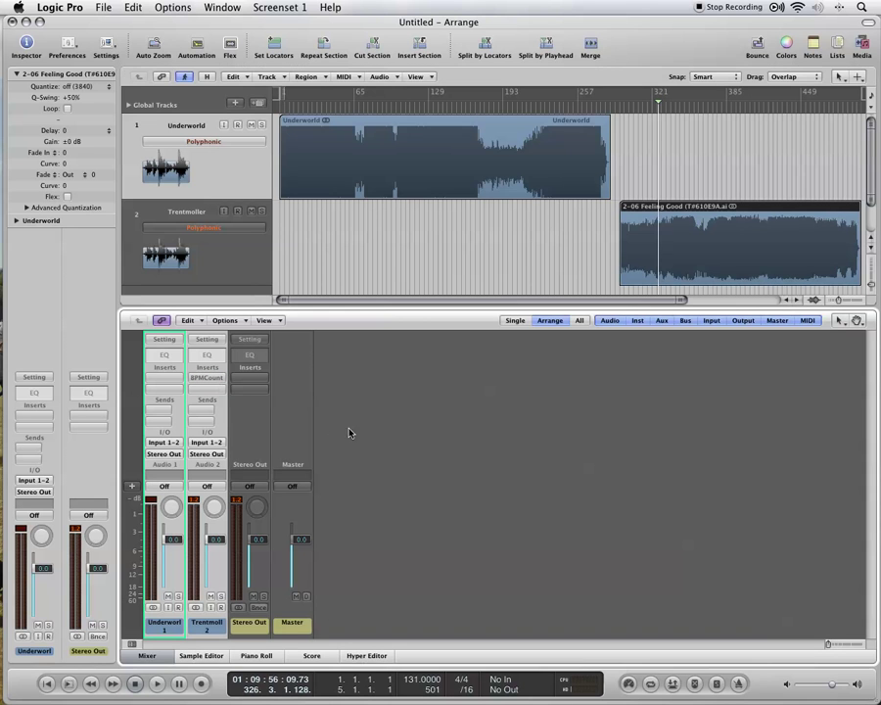
click(463, 259)
Place the playhead exactly on the first kick transient of the Underworld region, at about 1.1.3.54.
click(277, 109)
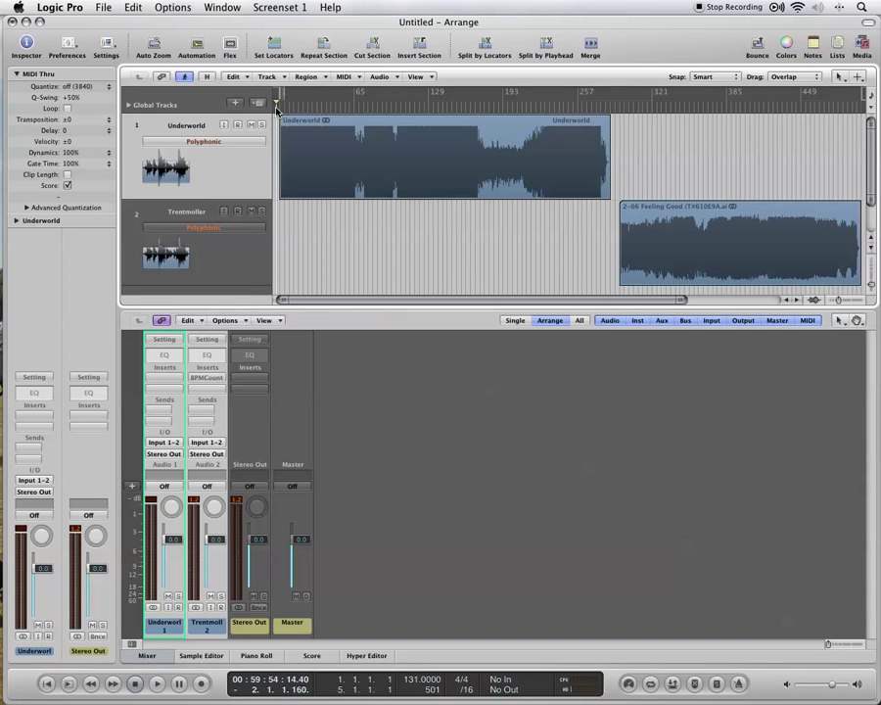
key(space)
key(space)
drag(839, 303, 847, 300)
scroll(383, 175, left, 1)
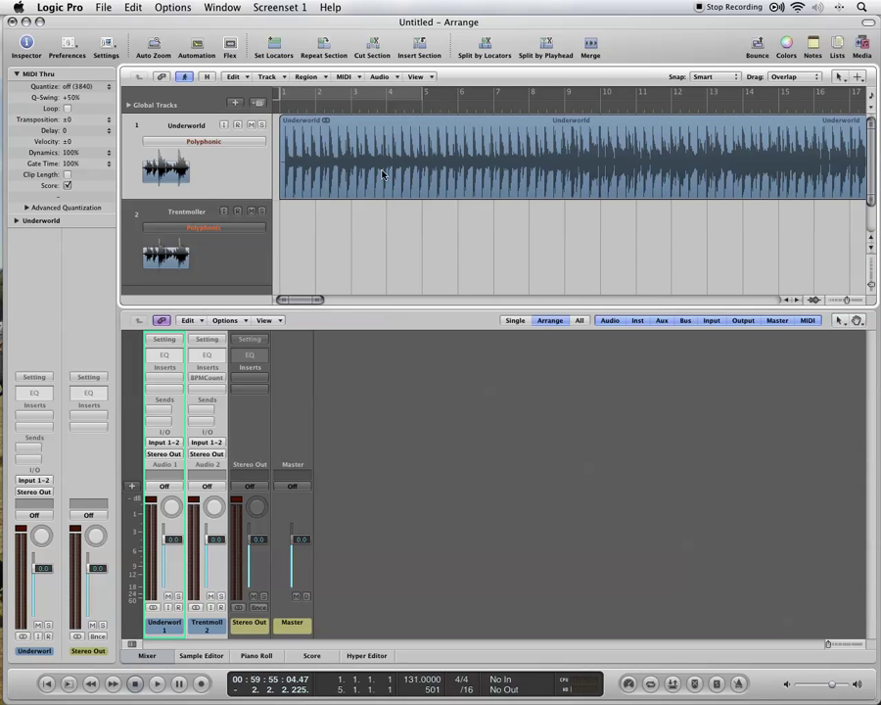
click(283, 111)
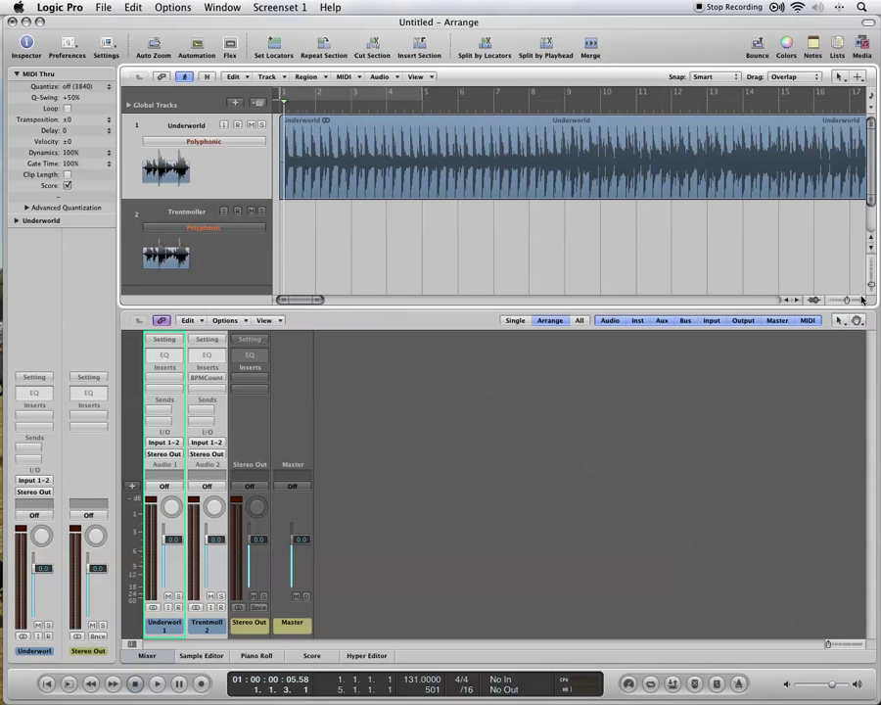
drag(848, 303, 854, 300)
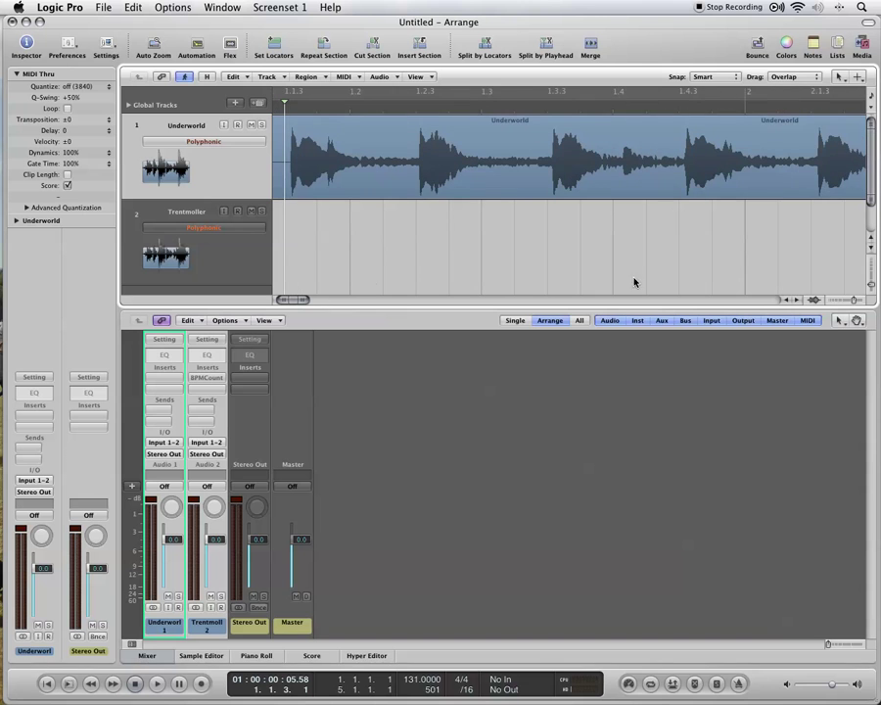
click(147, 656)
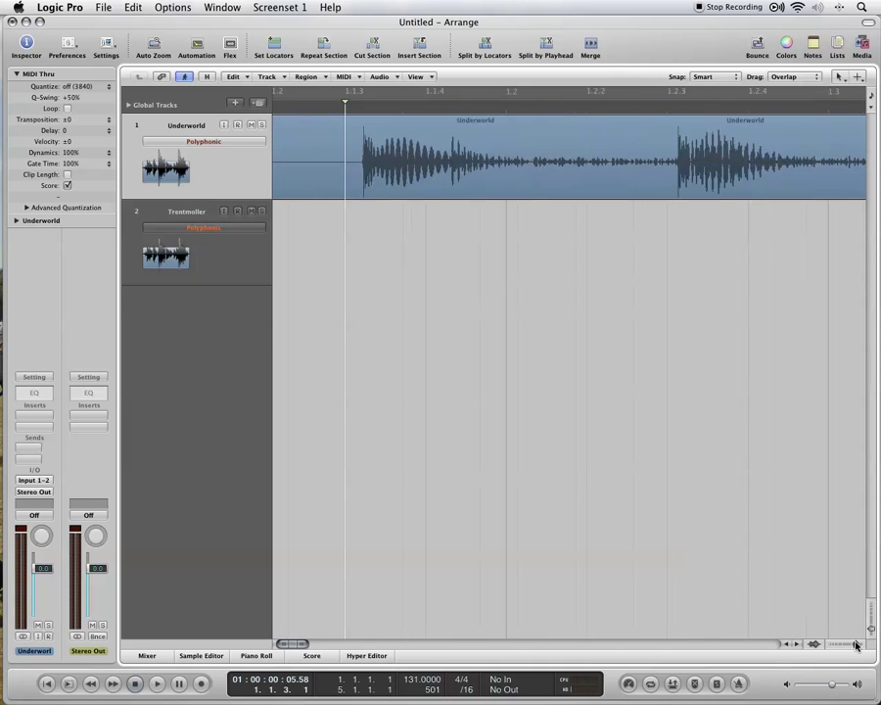
drag(855, 642, 857, 645)
click(437, 105)
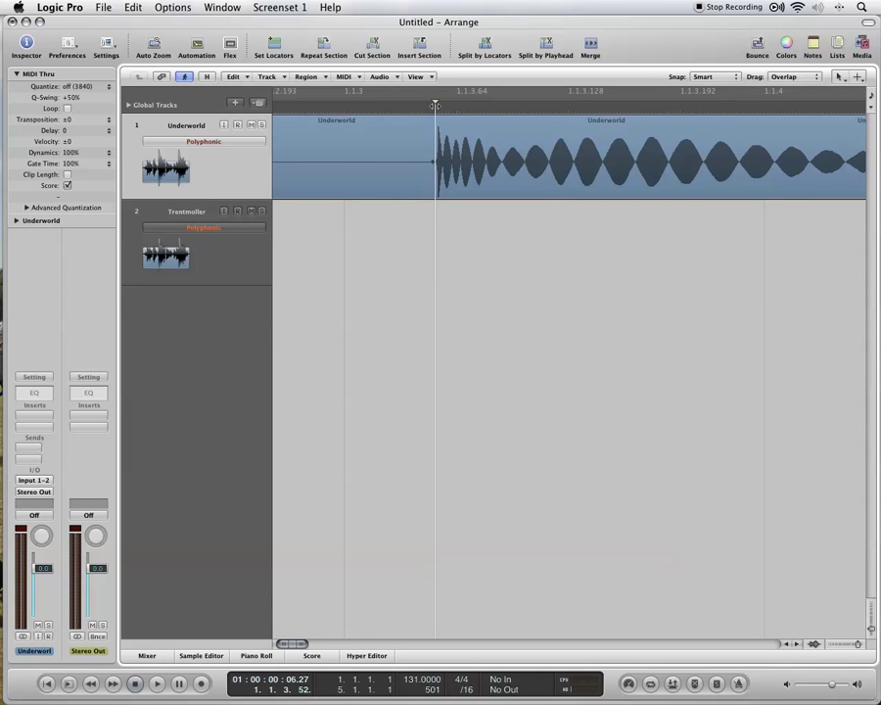
Split the Underworld region at the playhead and delete the silent piece before the first kick.
click(478, 150)
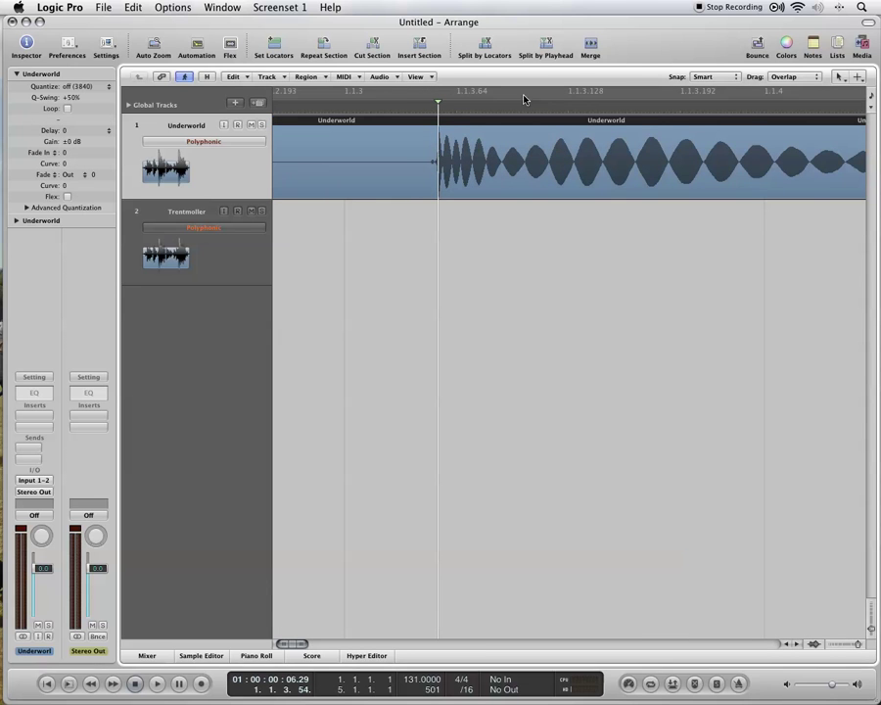
click(564, 52)
key(Delete)
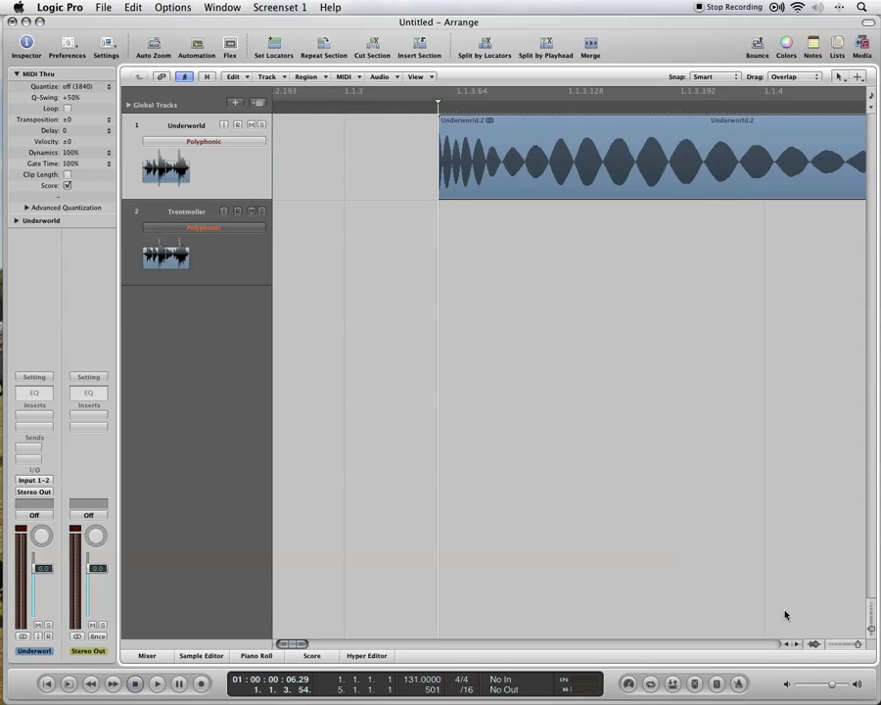
Move the trimmed Underworld region so it starts exactly at bar 1, cutting it and pasting it at the project start.
drag(856, 646, 849, 645)
drag(343, 147, 332, 150)
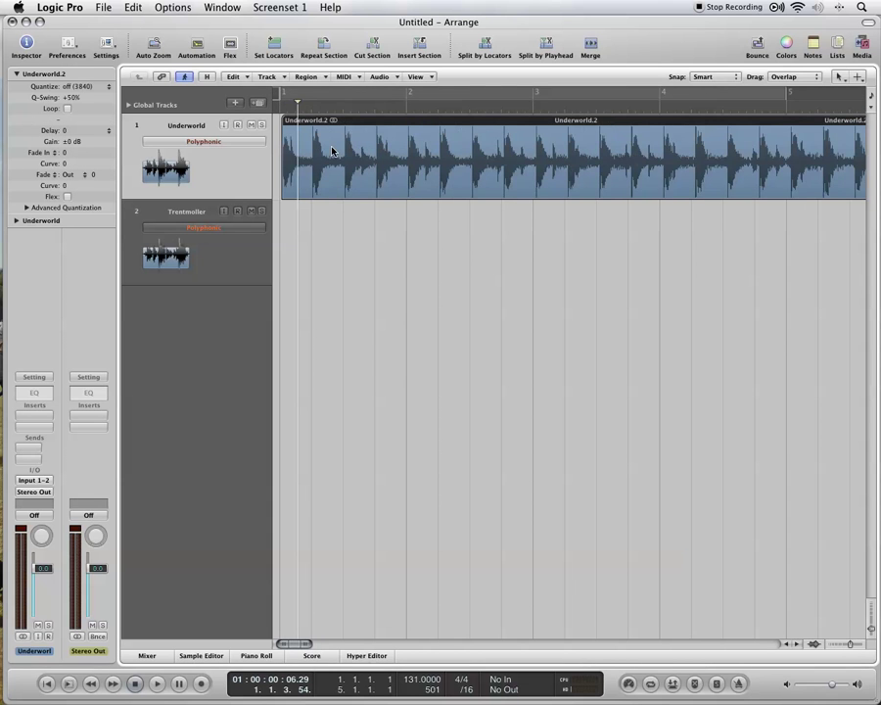
key(super+x)
key(Return)
key(super+v)
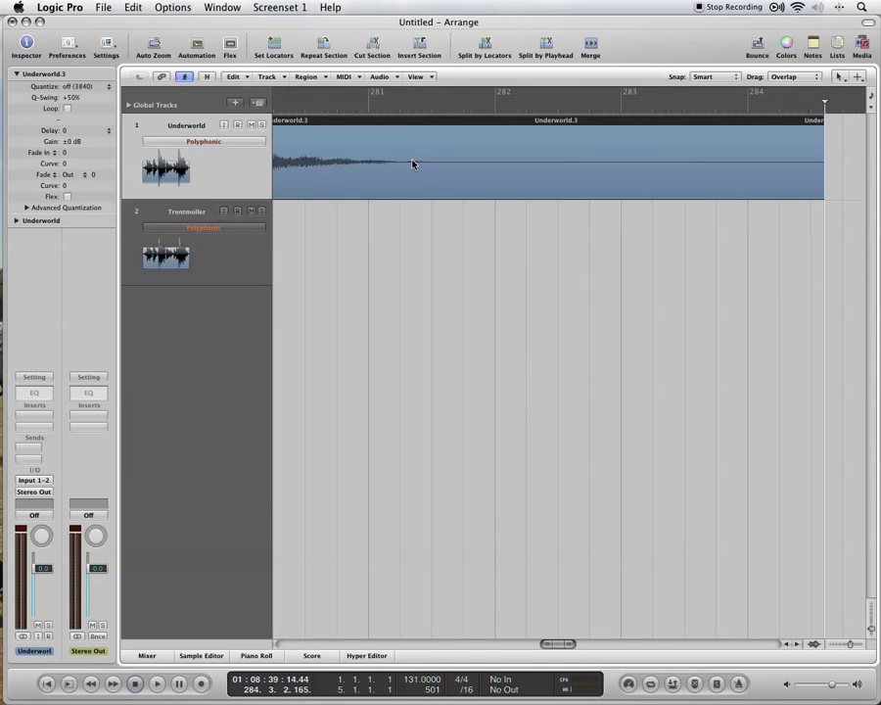
Play the opening of the repositioned Underworld region from bar 1 to check its start.
scroll(427, 164, left, 10)
scroll(439, 164, left, 10)
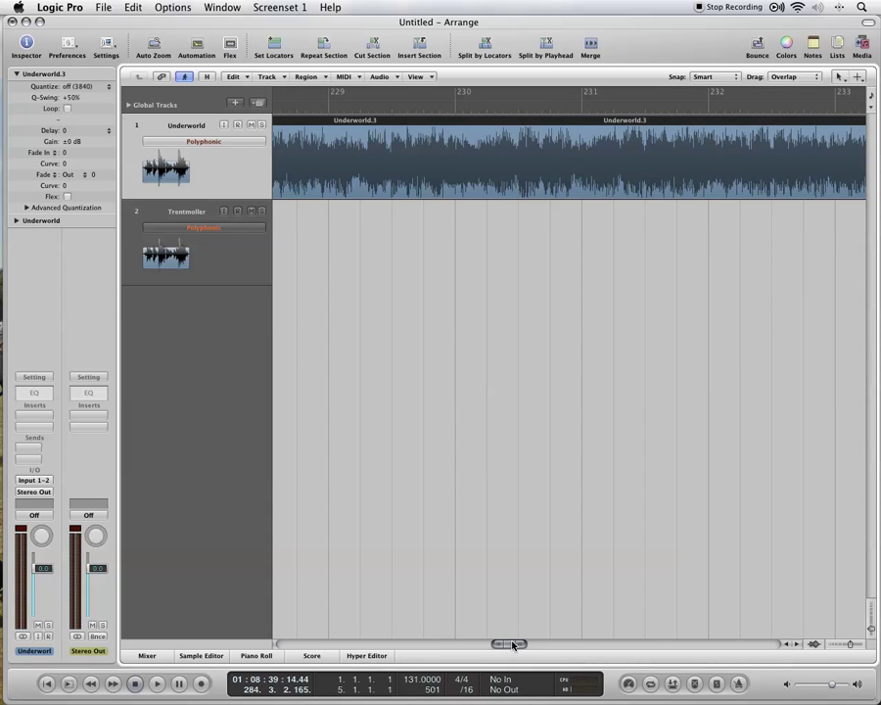
drag(513, 645, 258, 639)
click(280, 111)
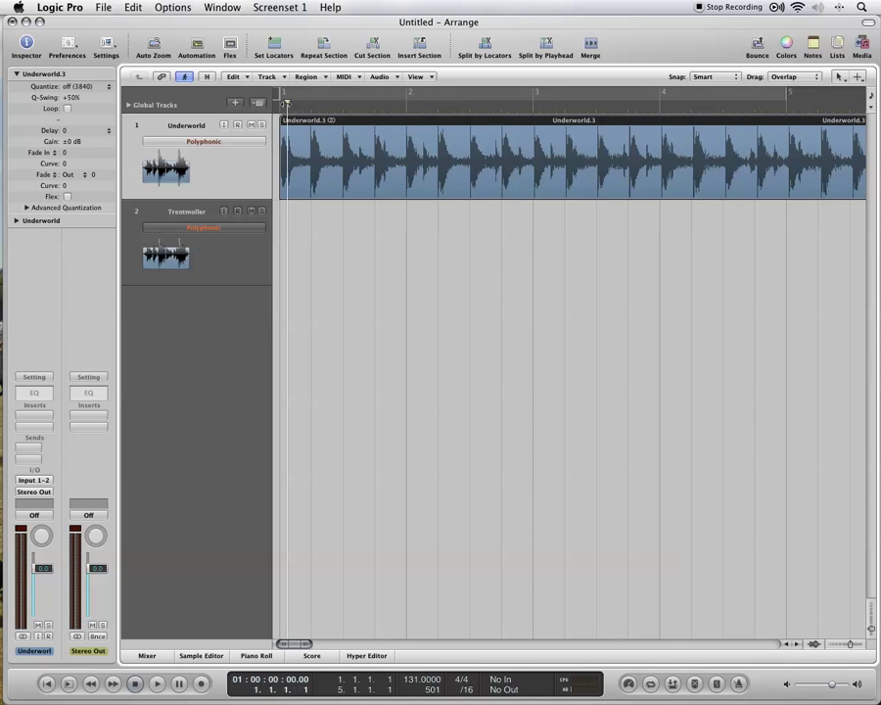
key(space)
key(space)
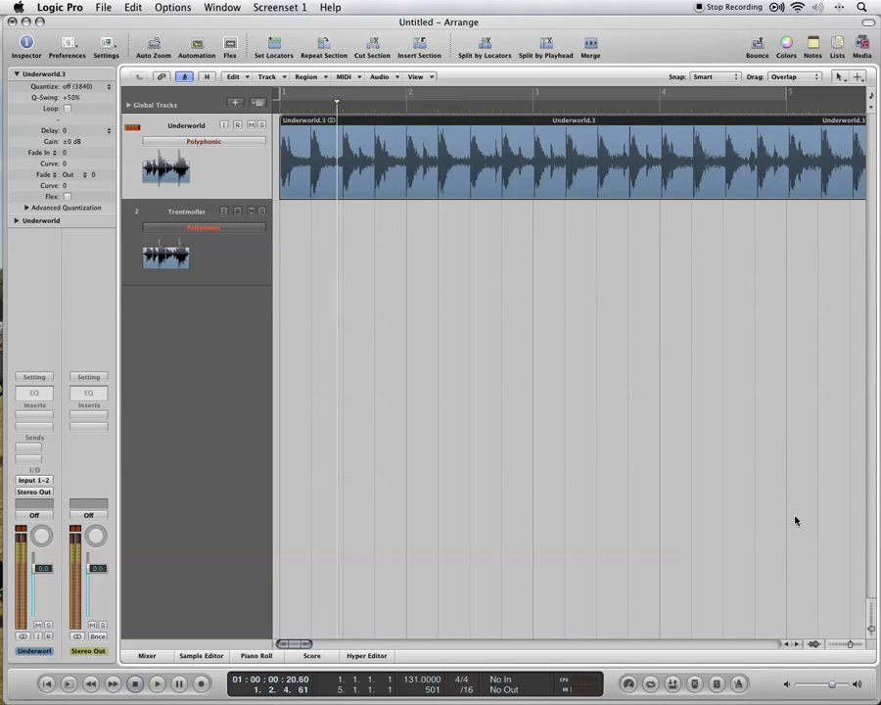
Place the playhead exactly on the kick transient just after bar 3 of the Underworld region, at 3.1.1.29.
drag(510, 106, 533, 105)
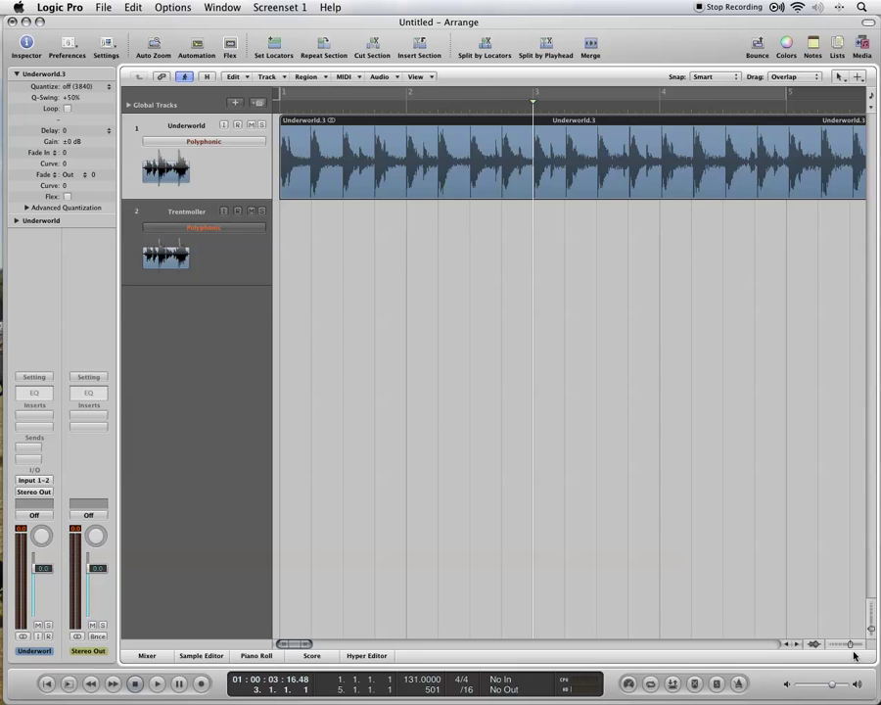
drag(852, 644, 860, 644)
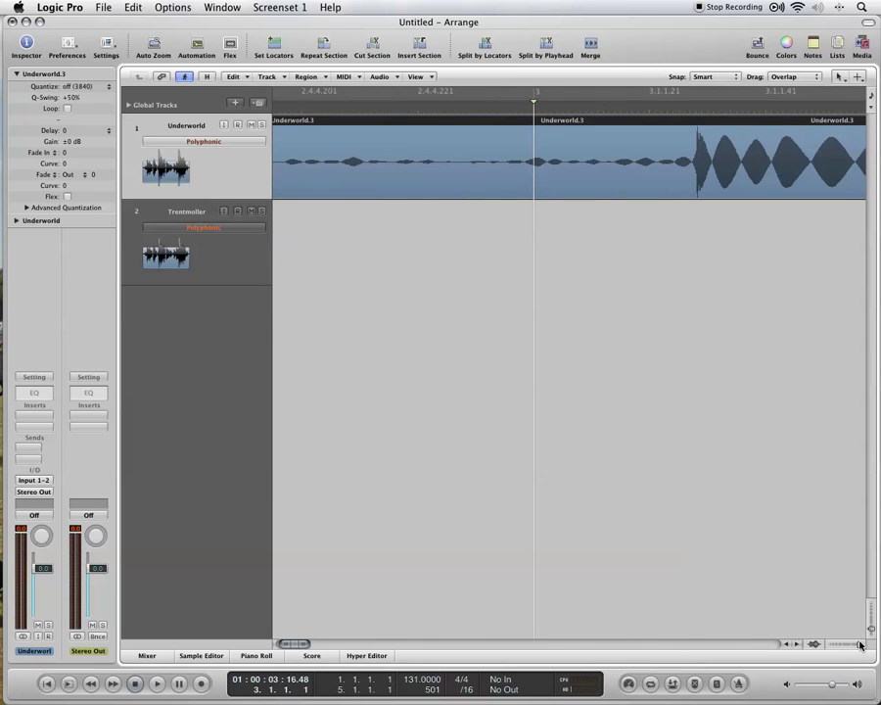
scroll(716, 495, right, 5)
click(487, 105)
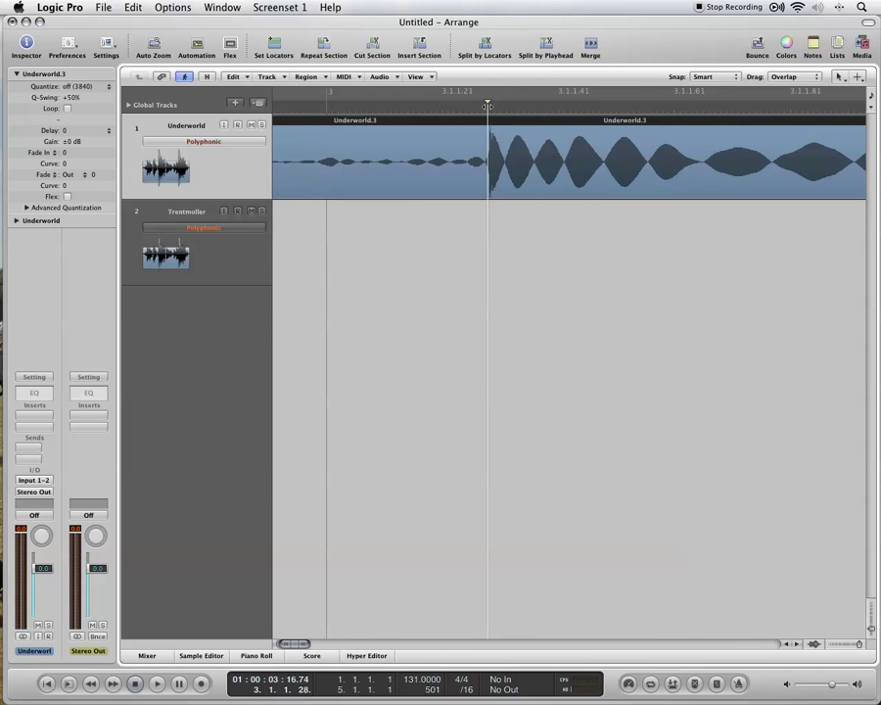
drag(488, 105, 489, 105)
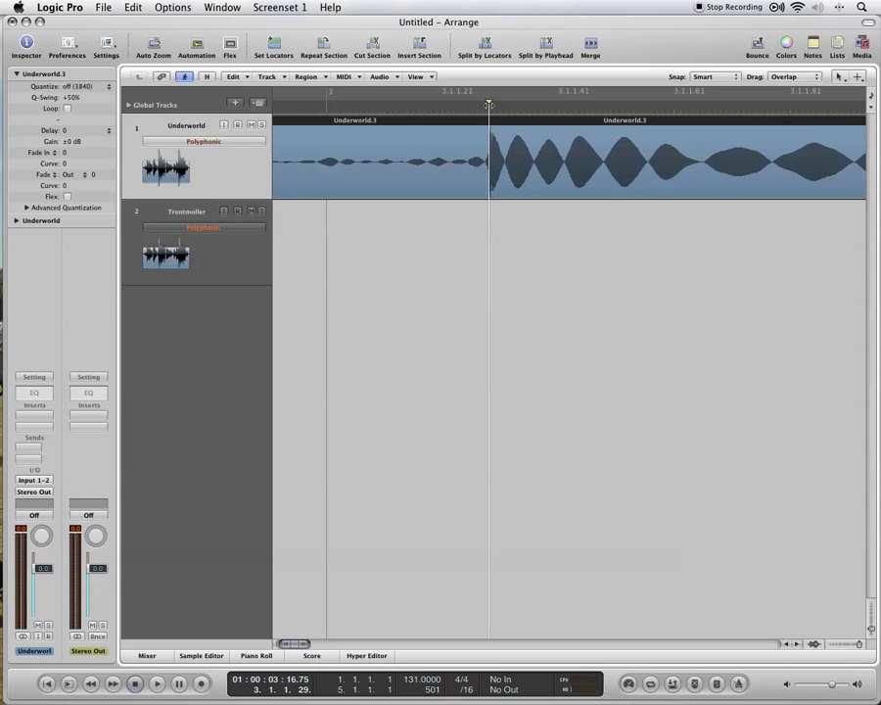
Split the Underworld region at the playhead and delete the piece after the split, keeping only the opening bars.
click(540, 46)
click(541, 162)
key(Delete)
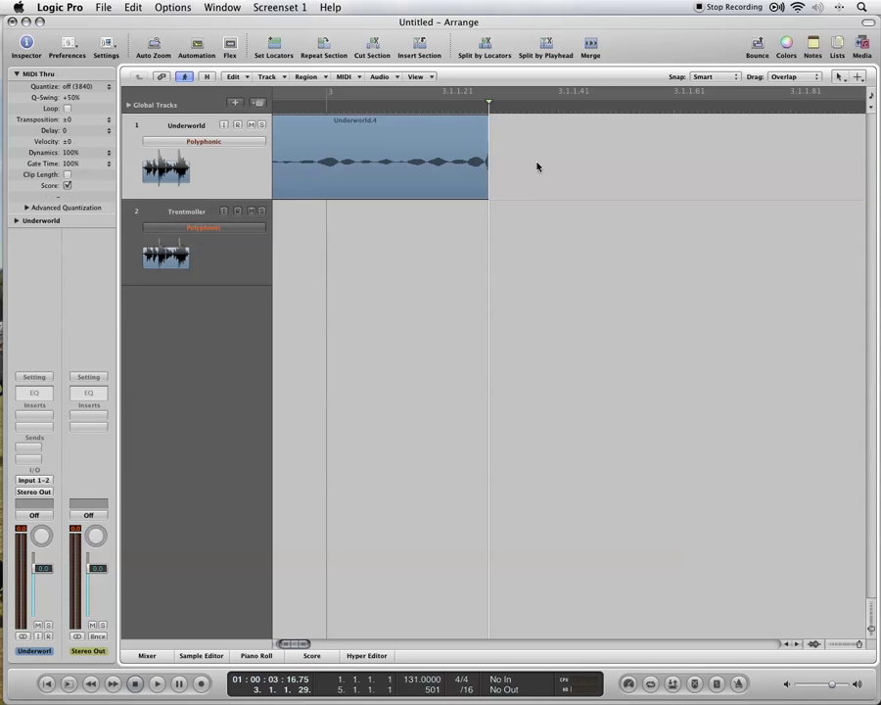
Enable Flex for the trimmed Underworld region, keeping the Polyphonic mode, and compress its end so it lands exactly on bar 3.
scroll(837, 523, left, 5)
click(863, 644)
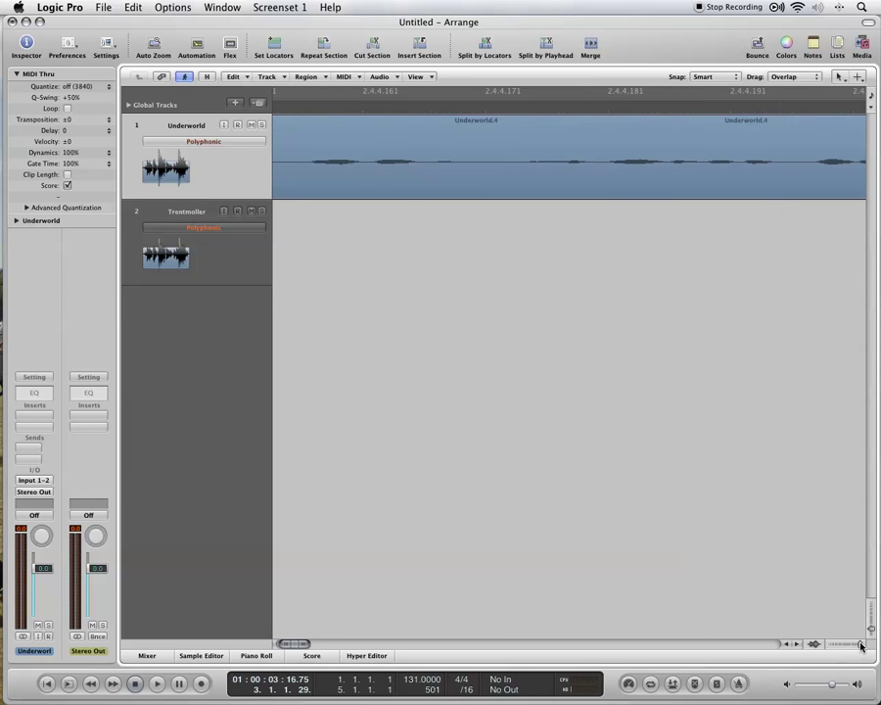
drag(859, 647, 853, 644)
scroll(686, 121, left, 3)
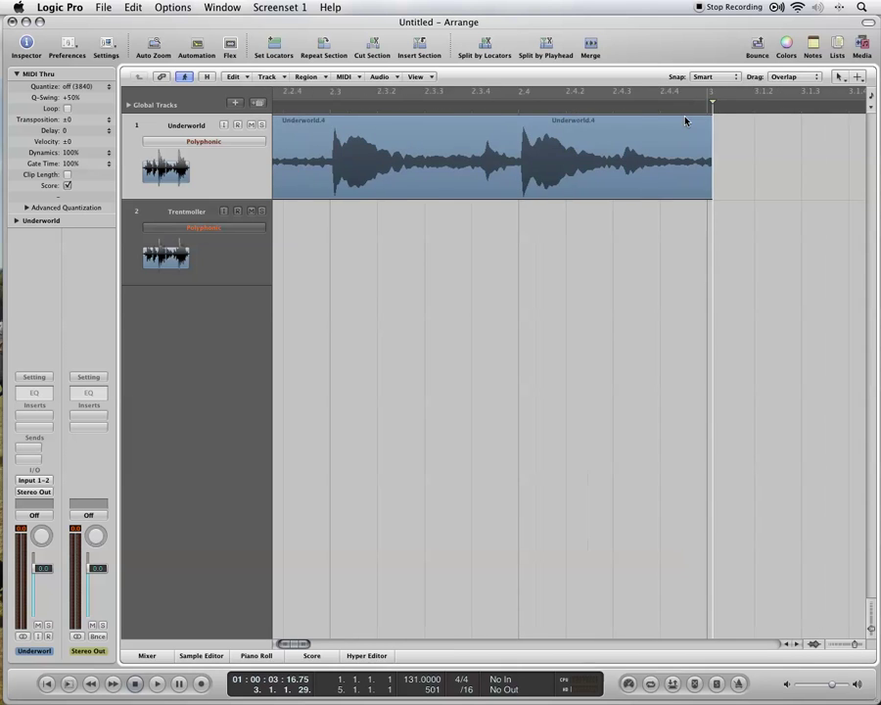
scroll(744, 104, right, 5)
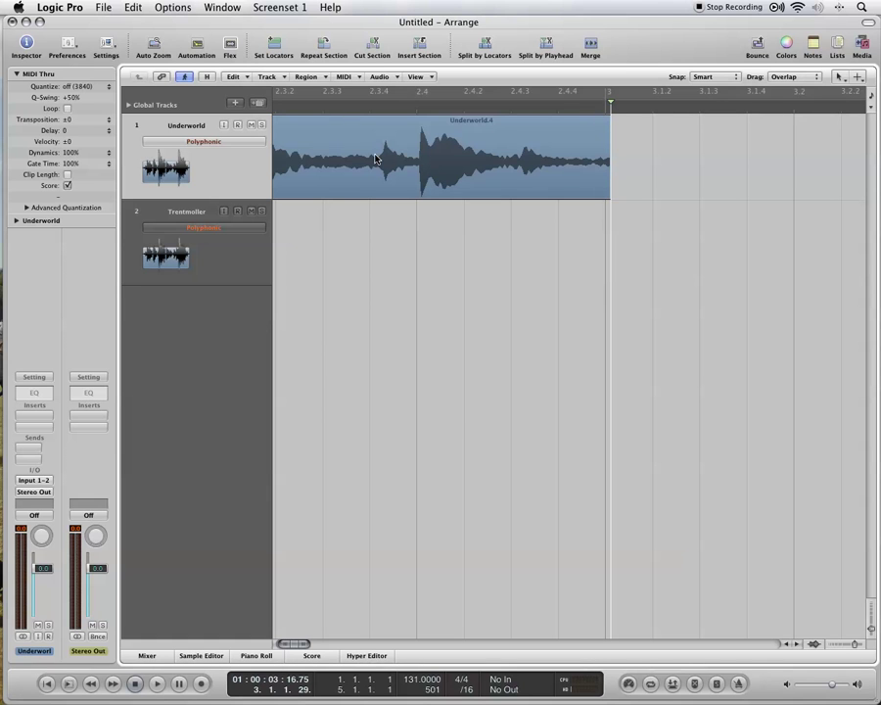
click(315, 118)
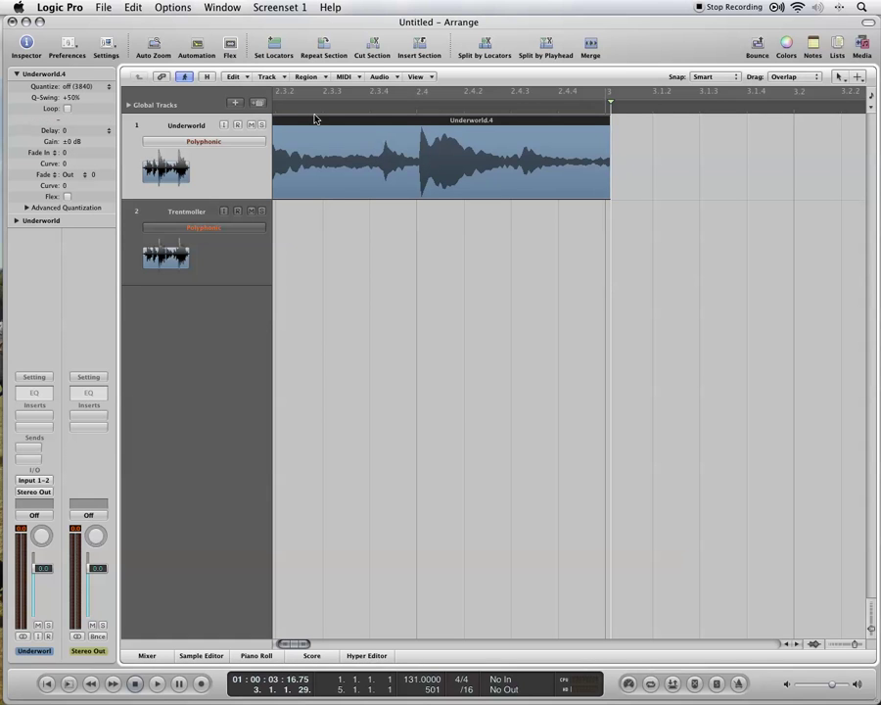
click(200, 145)
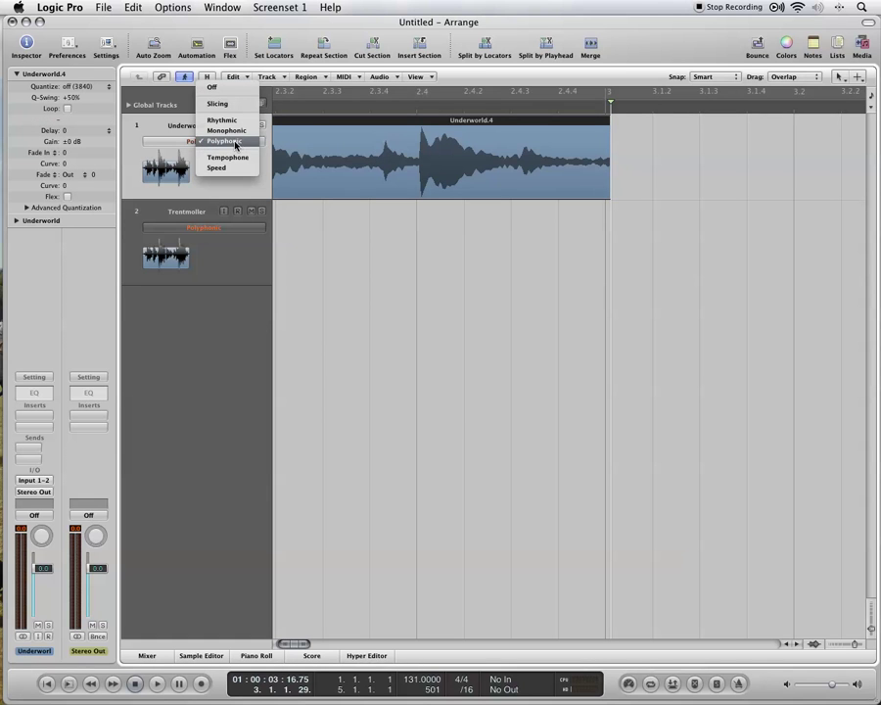
click(197, 142)
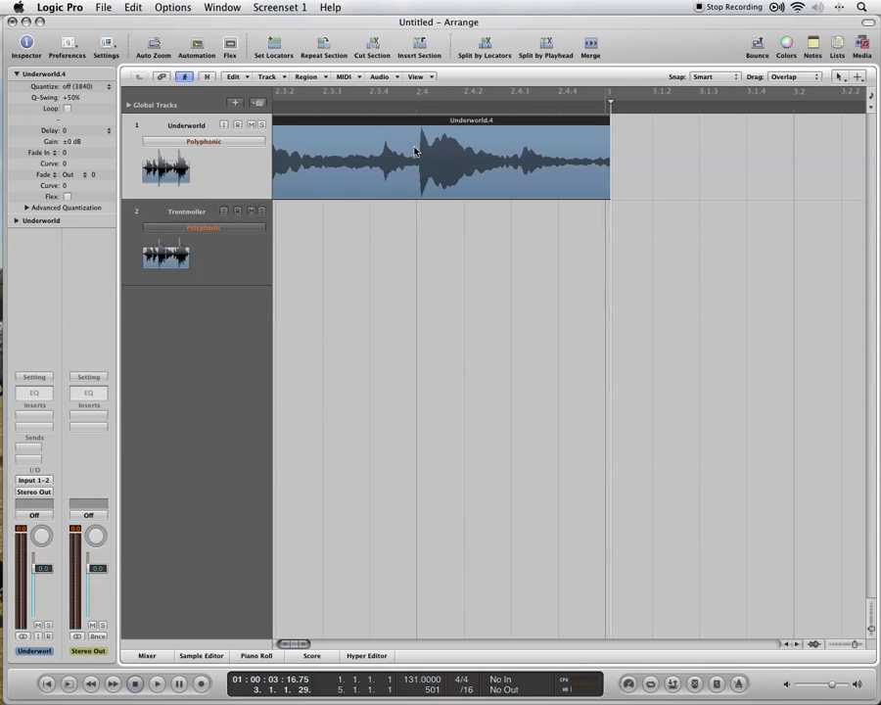
click(66, 197)
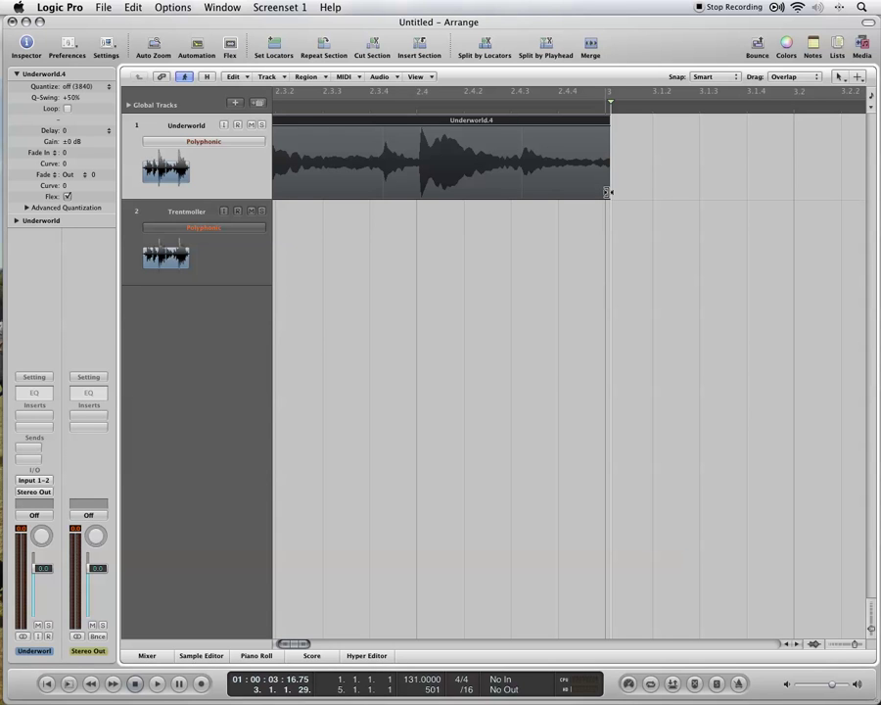
mouse_move(607, 192)
mouse_down()
mouse_move(446, 190)
mouse_move(796, 187)
mouse_move(590, 187)
mouse_move(604, 187)
mouse_up()
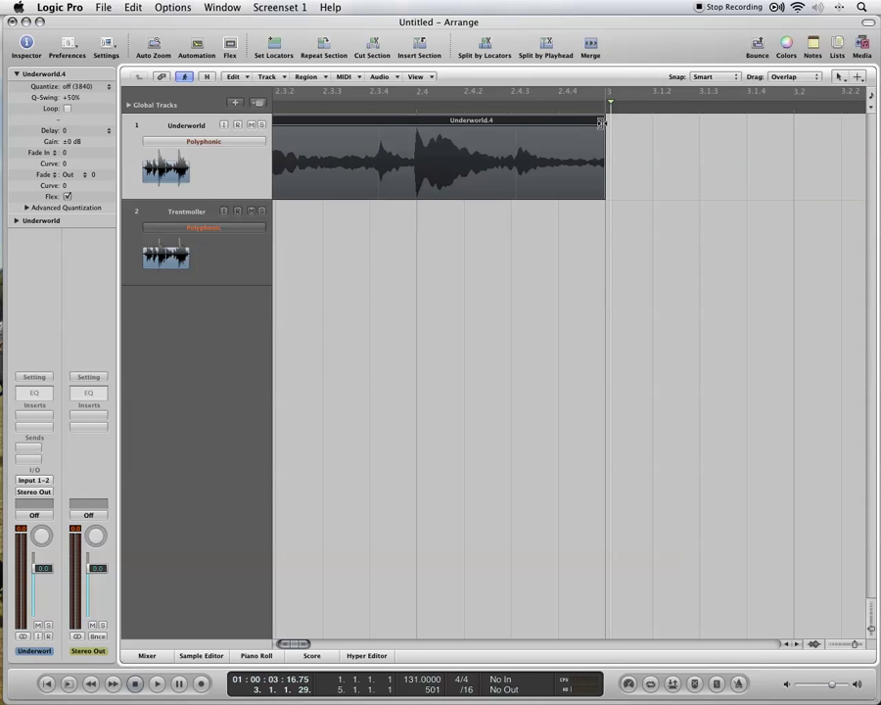
Turn on the metronome and play the two-bar Underworld region from bar 1 to compare it with the click.
drag(857, 641, 849, 645)
scroll(497, 318, left, 3)
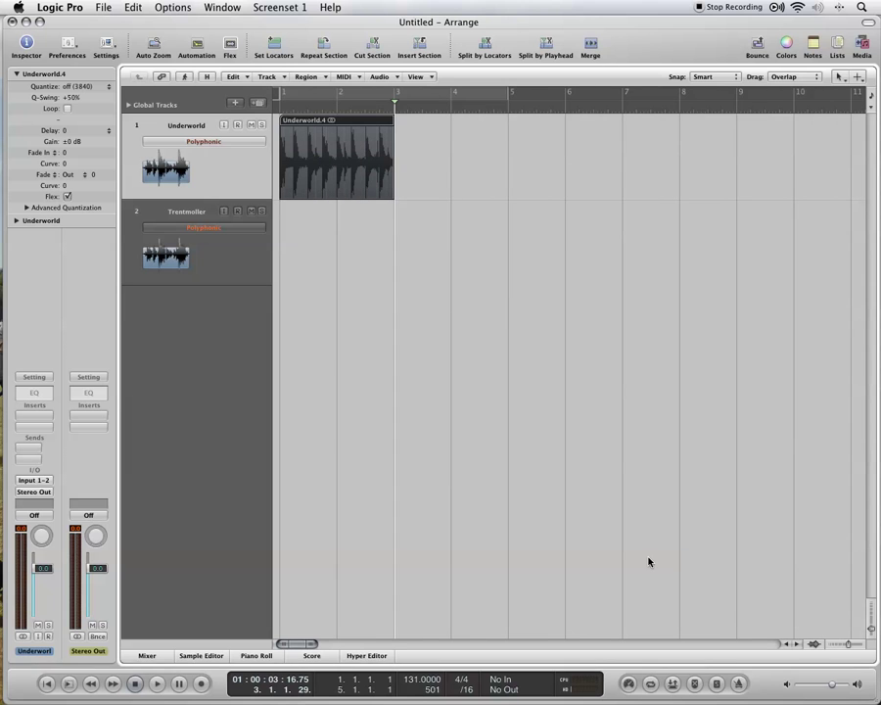
key(k)
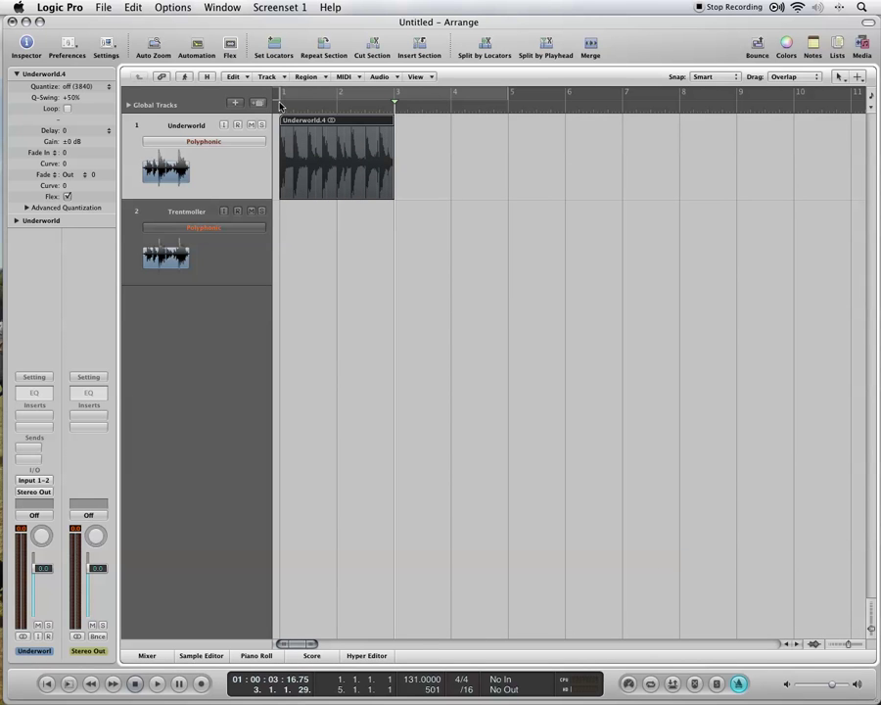
double_click(278, 107)
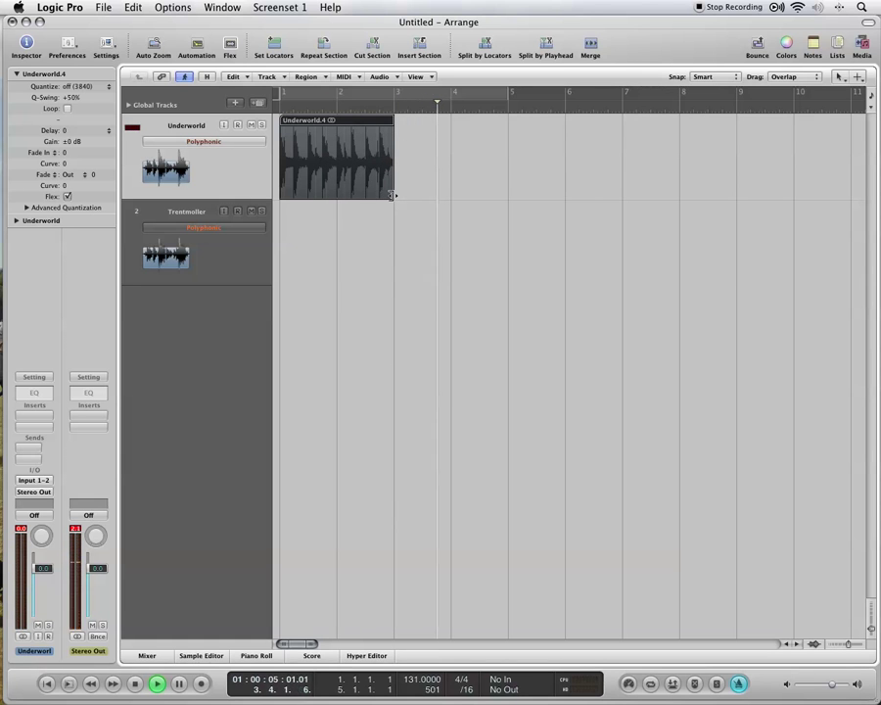
key(space)
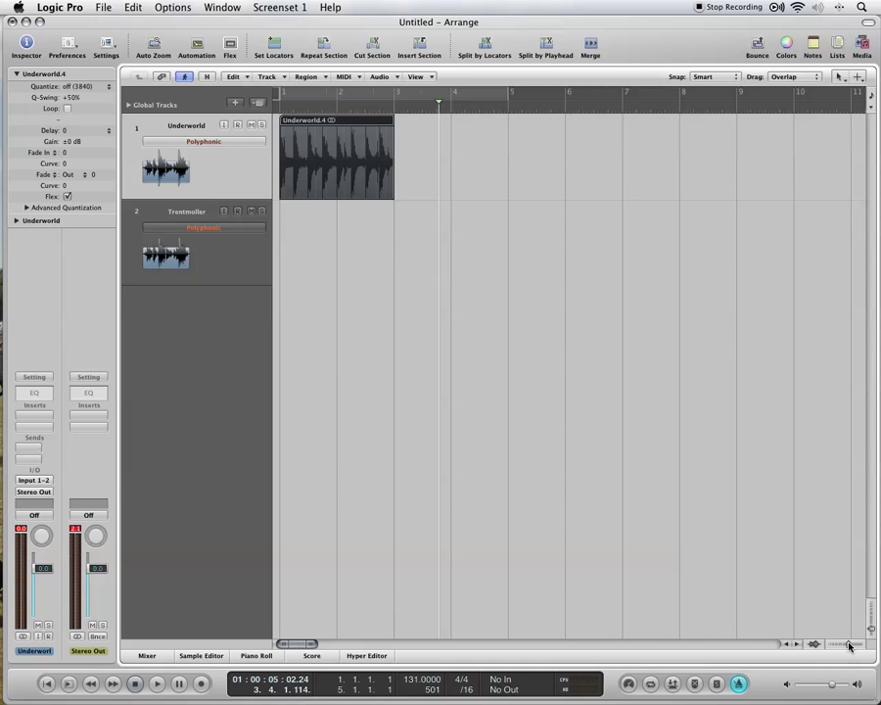
Extend the end of the Underworld region to about bar 129 to bring back the rest of the track.
drag(849, 645, 844, 642)
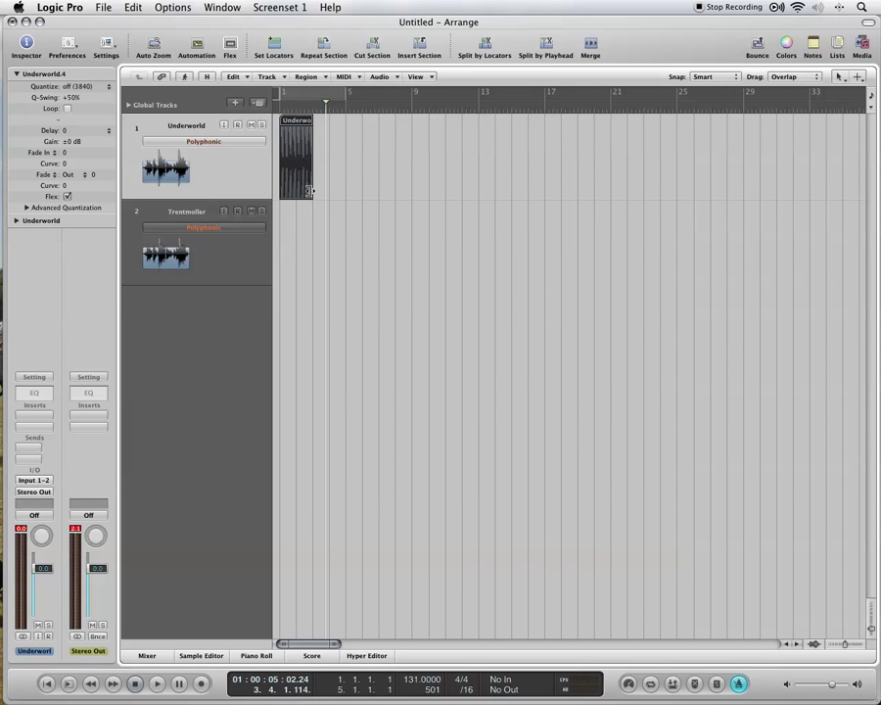
drag(308, 191, 842, 197)
drag(851, 637, 842, 641)
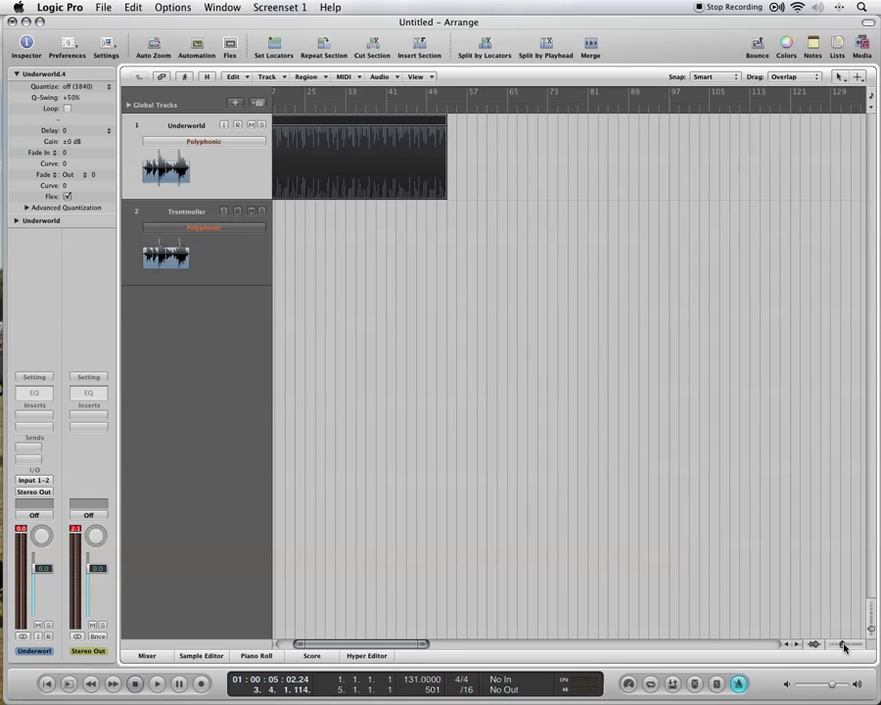
drag(446, 195, 840, 191)
Play the extended Underworld region from about bar 6 against the metronome to listen for timing drift.
scroll(397, 90, left, 5)
click(326, 110)
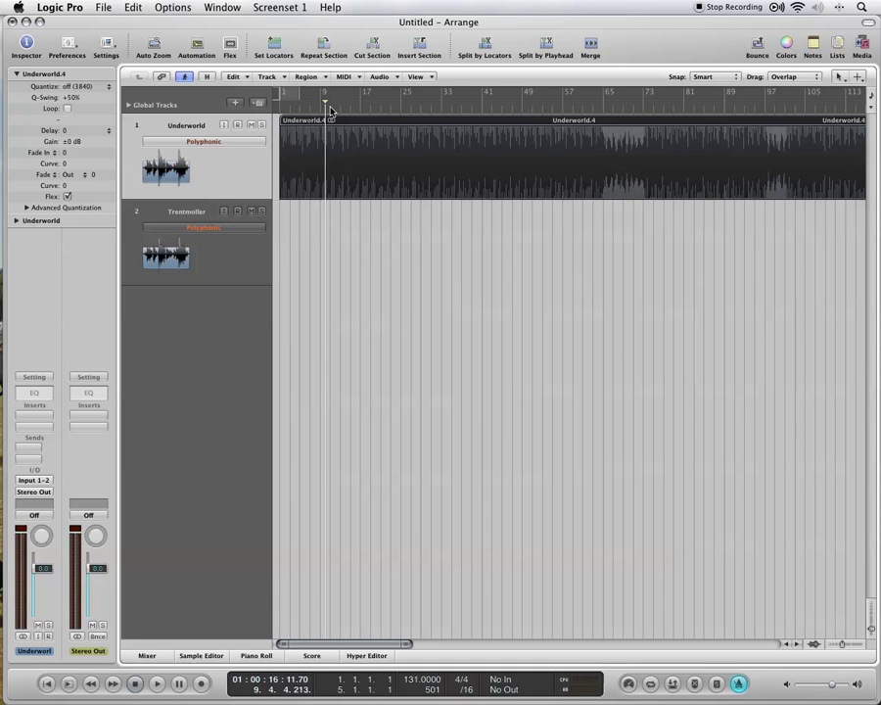
key(space)
click(306, 111)
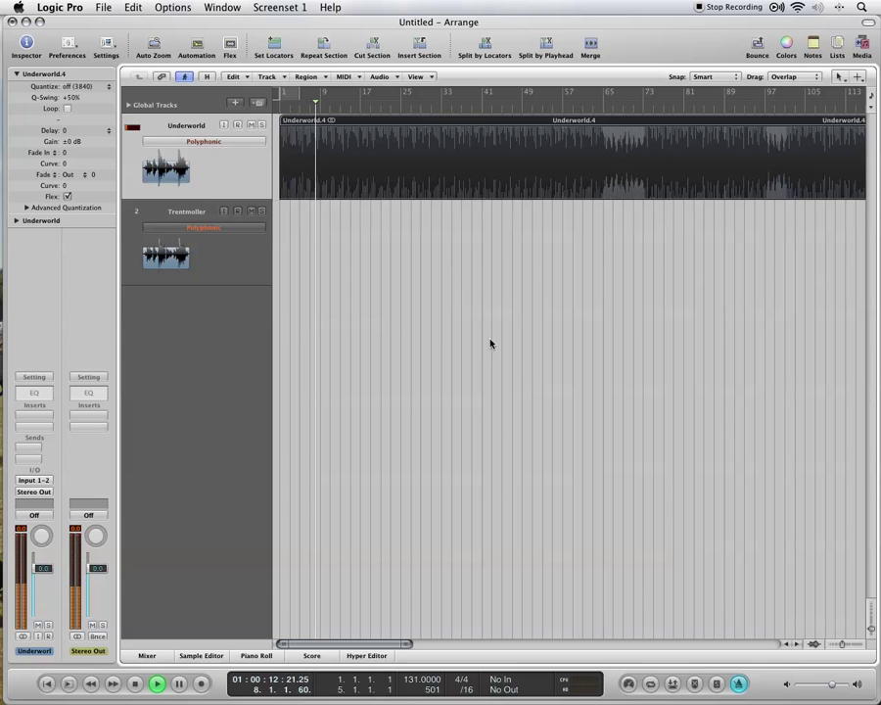
key(space)
Add a flex marker on the late kick just after bar 9 and pull it back onto the bar 9 line.
drag(842, 645, 854, 644)
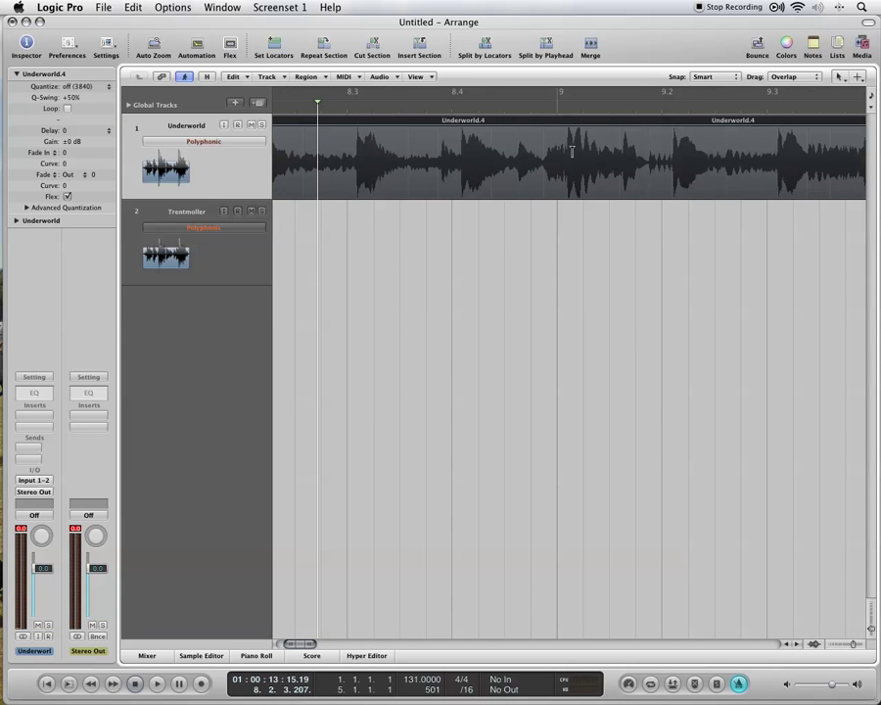
drag(567, 147, 557, 146)
scroll(569, 168, right, 2)
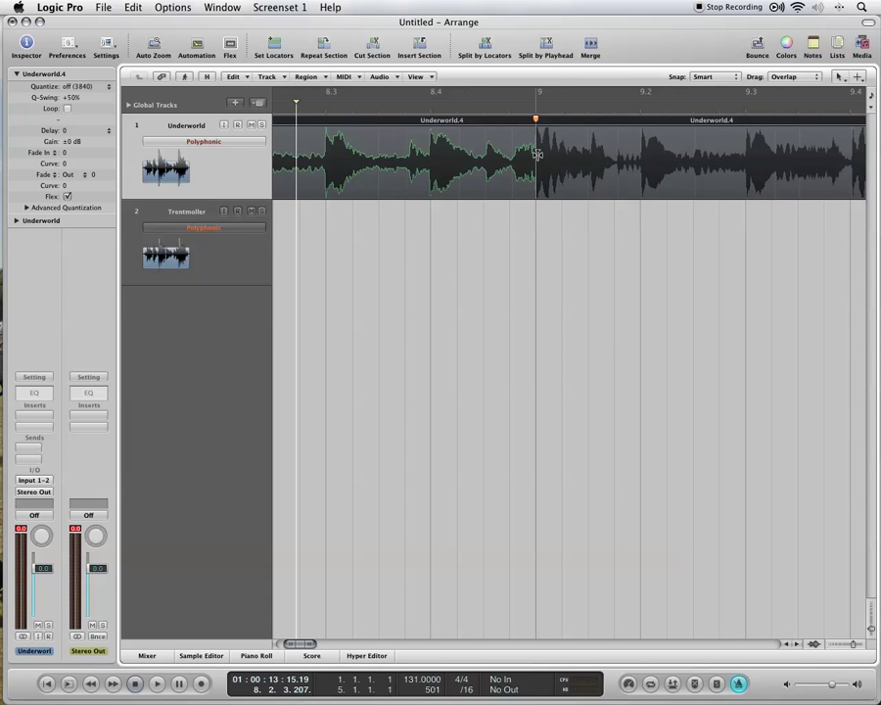
Play the Underworld region from just before bar 9 to check the flexed kick against the metronome.
scroll(535, 156, right, 10)
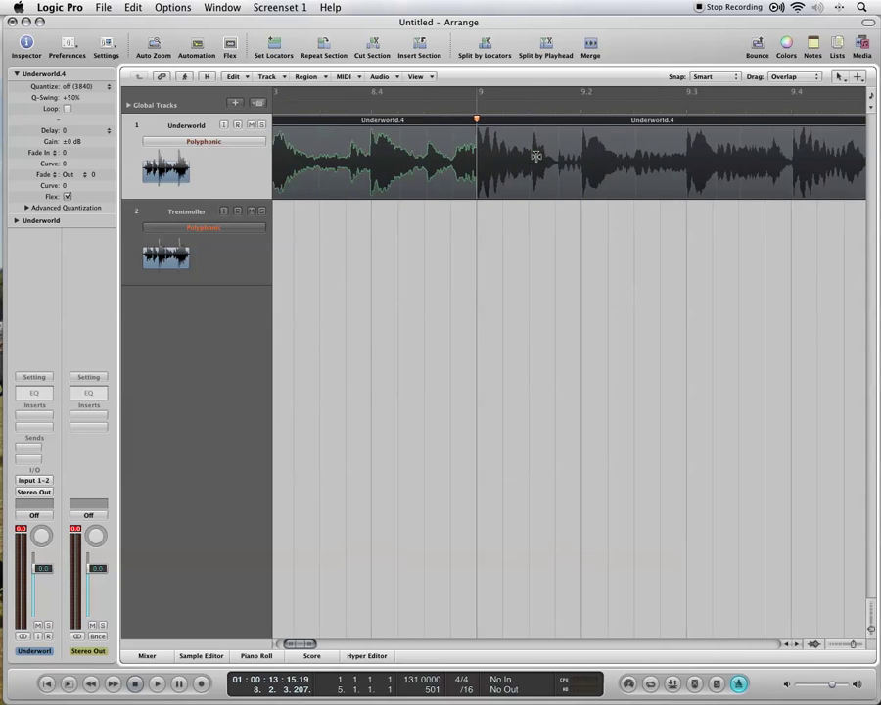
scroll(536, 156, left, 6)
double_click(392, 103)
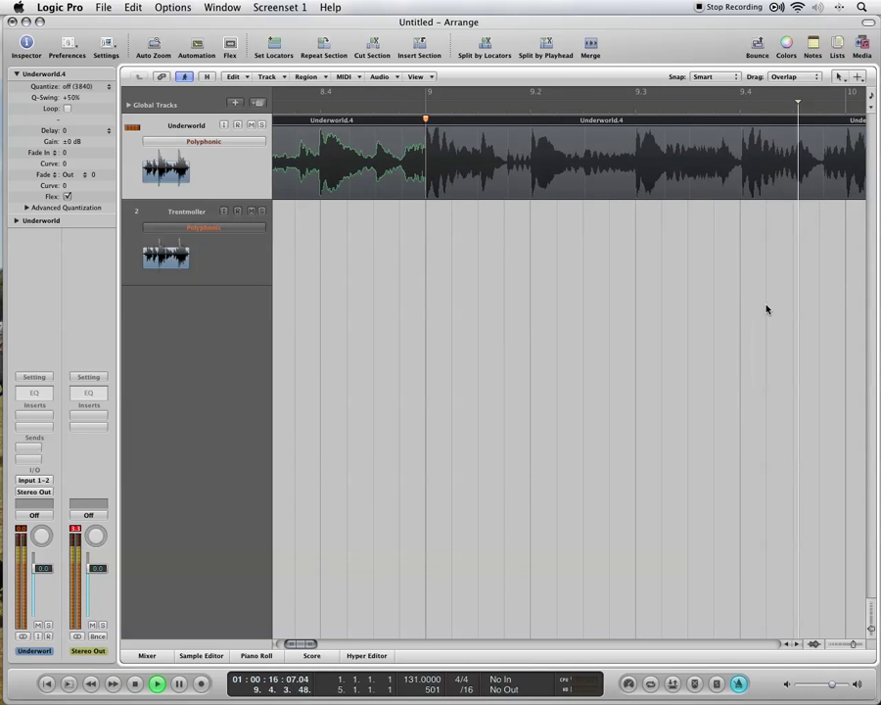
key(space)
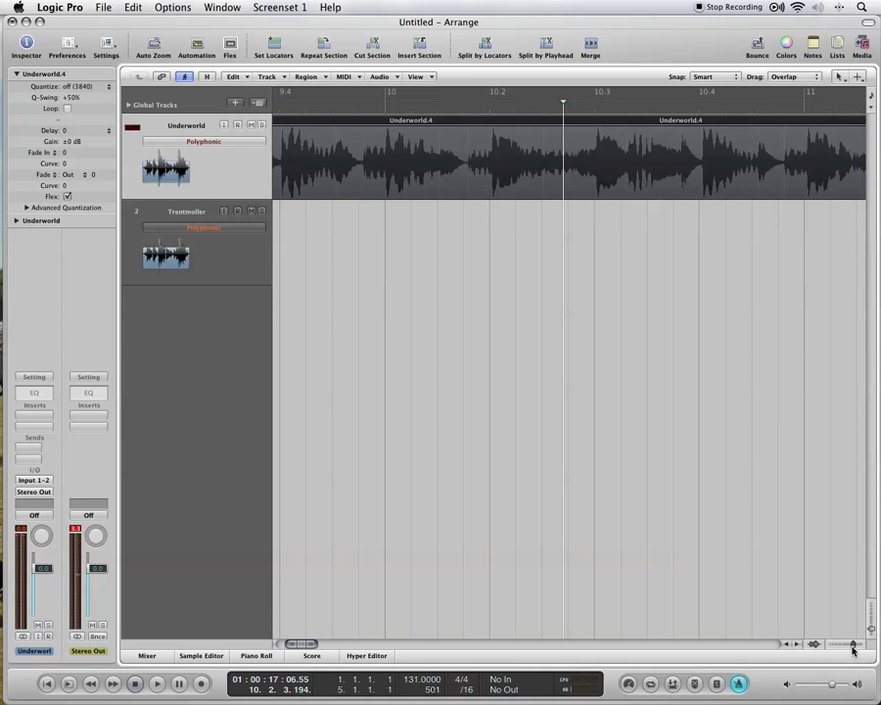
Audition the track near bar 15, add a flex marker on the late kick and pull it back to bar 15.
drag(853, 646, 846, 646)
scroll(656, 118, right, 2)
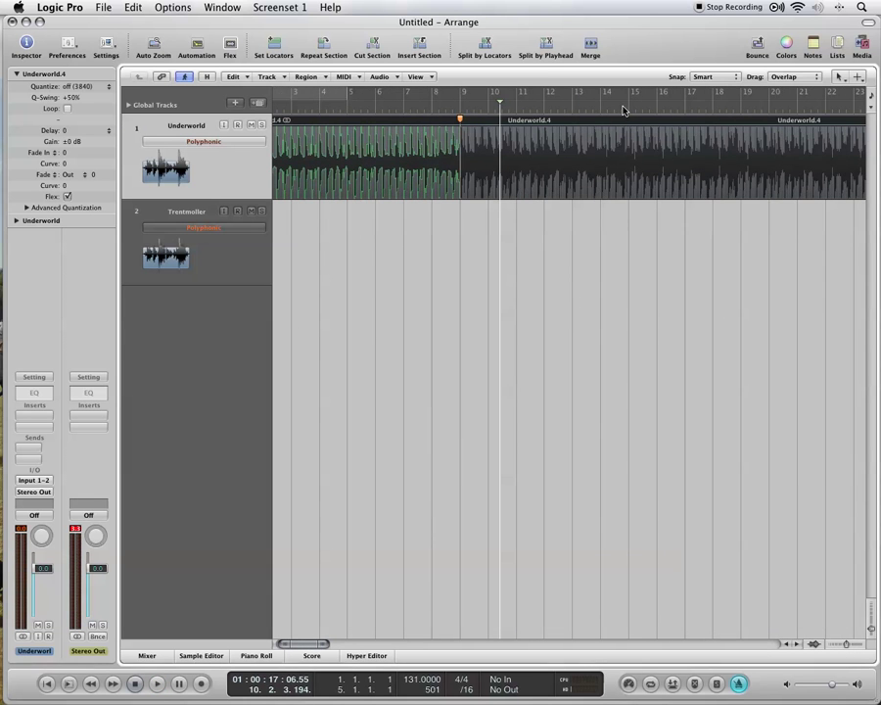
double_click(623, 106)
drag(844, 654, 856, 639)
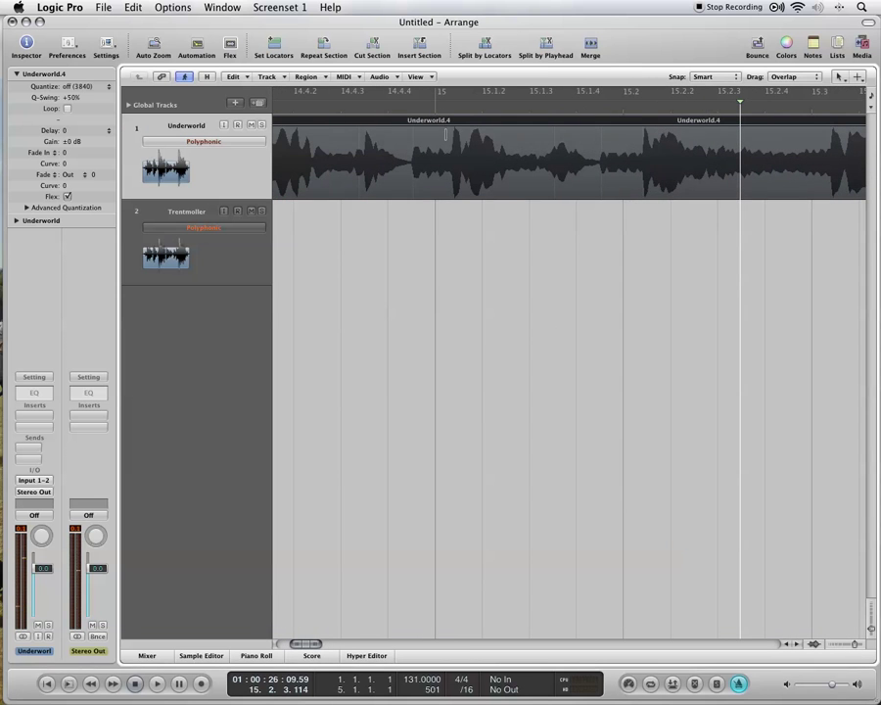
drag(454, 134, 436, 135)
Play the track after the bar 15 marker, and again from about bar 25, to listen for drift against the metronome.
scroll(541, 171, right, 10)
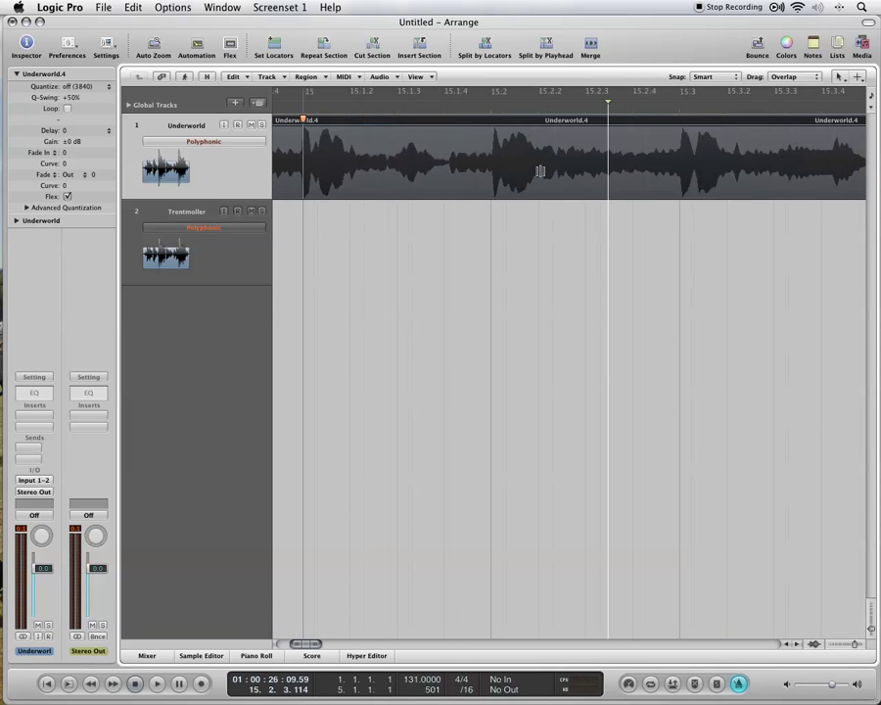
scroll(546, 171, right, 5)
drag(854, 644, 847, 643)
key(space)
scroll(725, 426, right, 10)
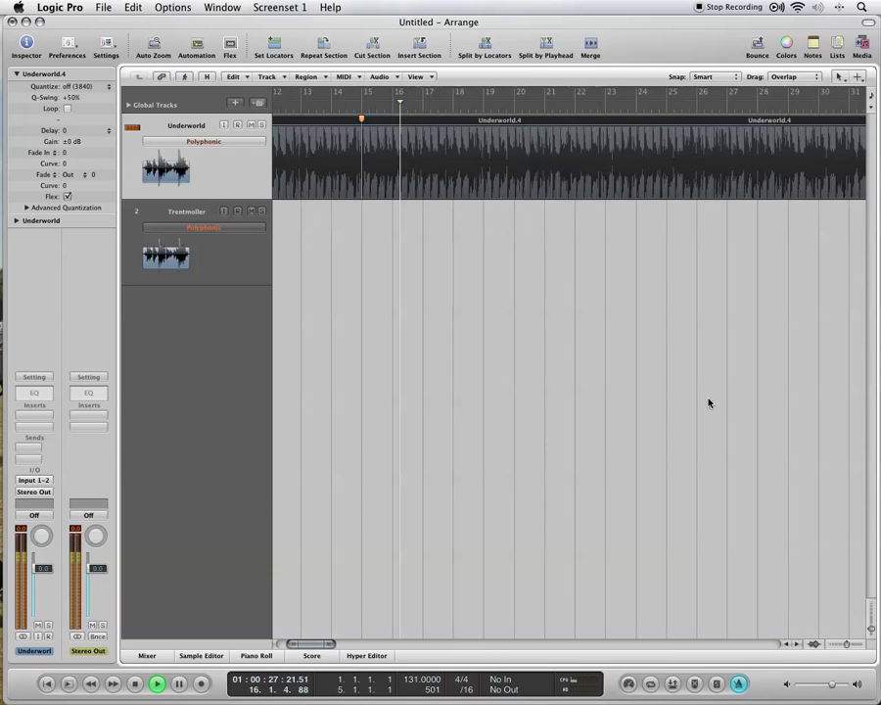
click(613, 96)
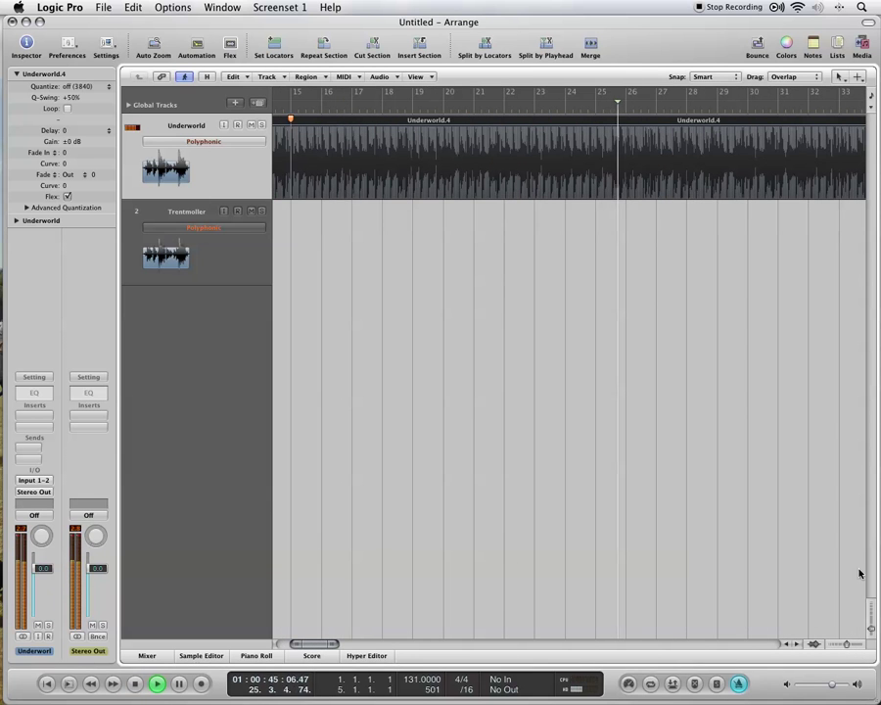
click(845, 644)
key(space)
Add a flex marker on the late kick just after bar 27 and pull it back onto the bar 27 line.
drag(852, 648, 854, 647)
scroll(546, 294, left, 5)
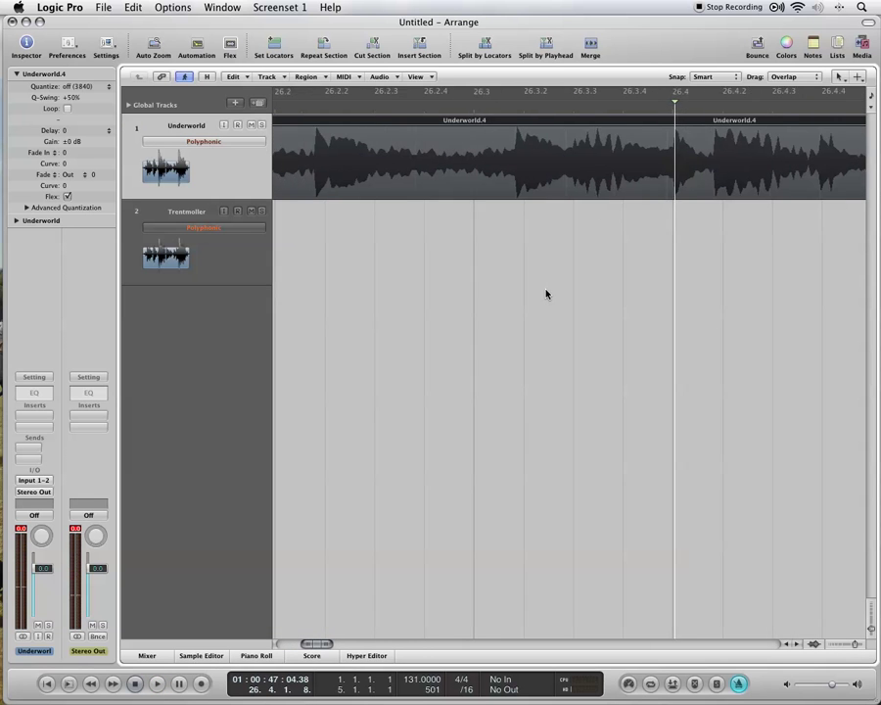
scroll(545, 292, right, 9)
scroll(634, 214, right, 2)
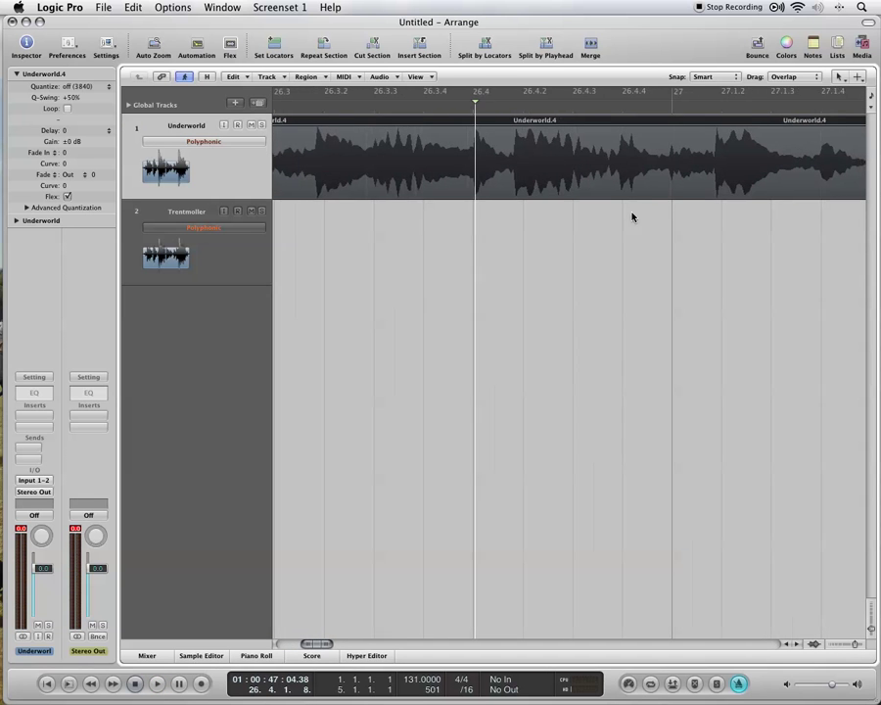
drag(659, 137, 615, 135)
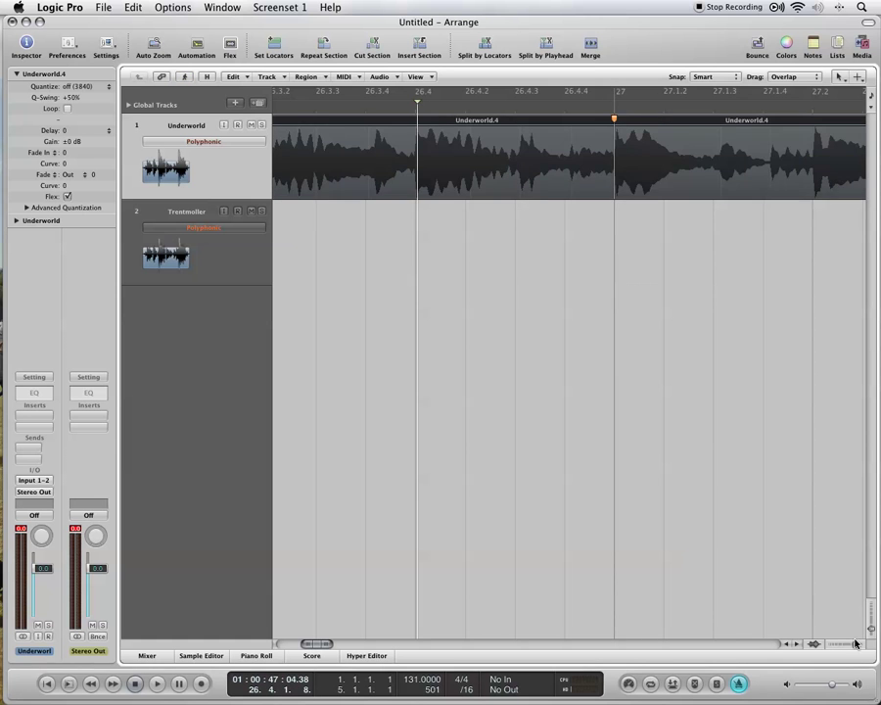
drag(856, 644, 840, 644)
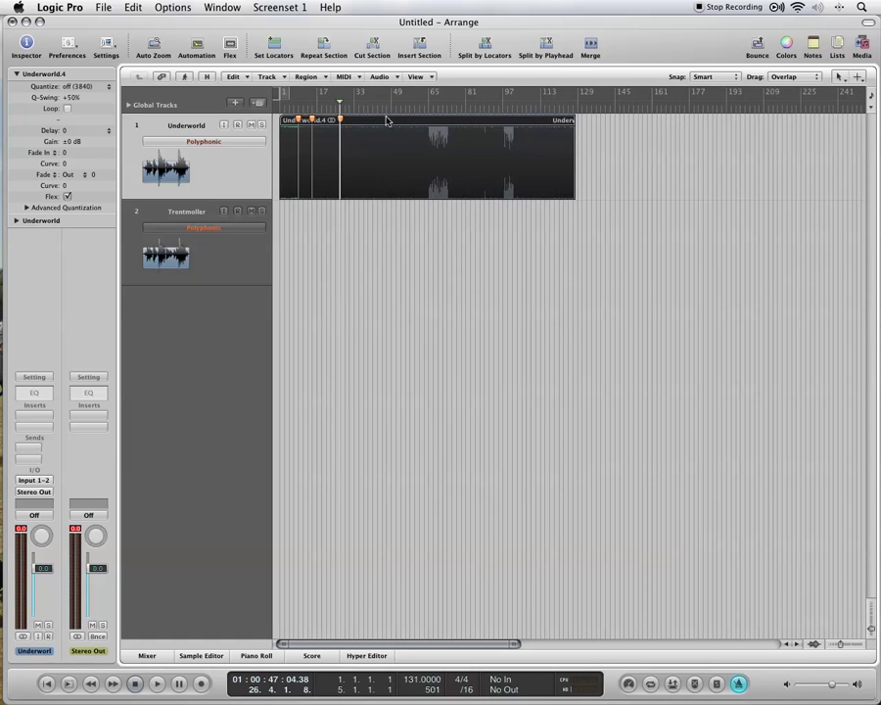
Play the Underworld region from about bar 21 to check the flexed kick at bar 27 against the metronome.
double_click(325, 105)
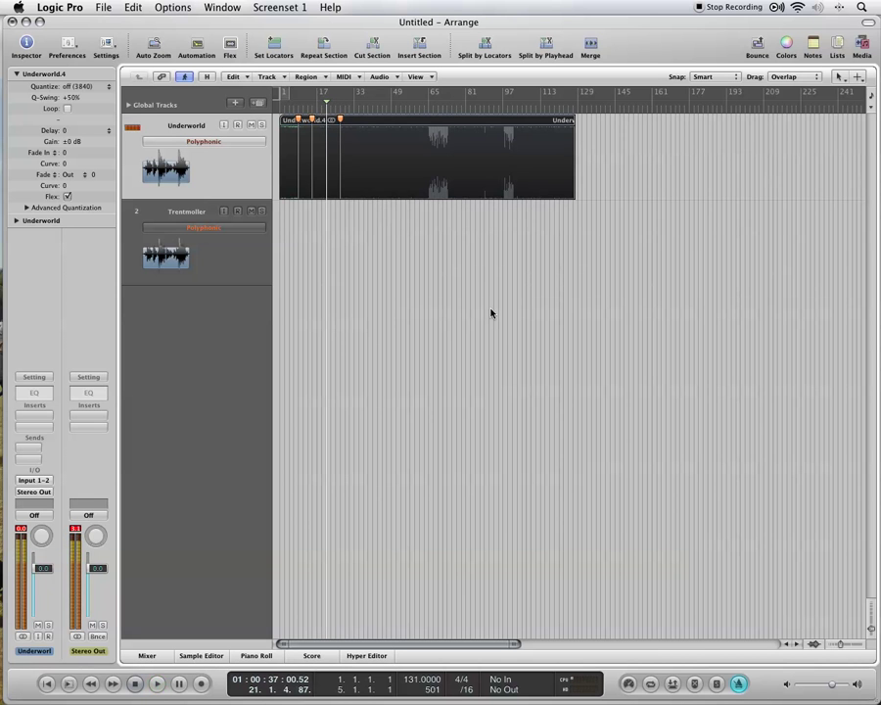
Split the Trentmoller region at its first kick, just after bar 293, and delete the silent lead-in.
scroll(492, 313, right, 10)
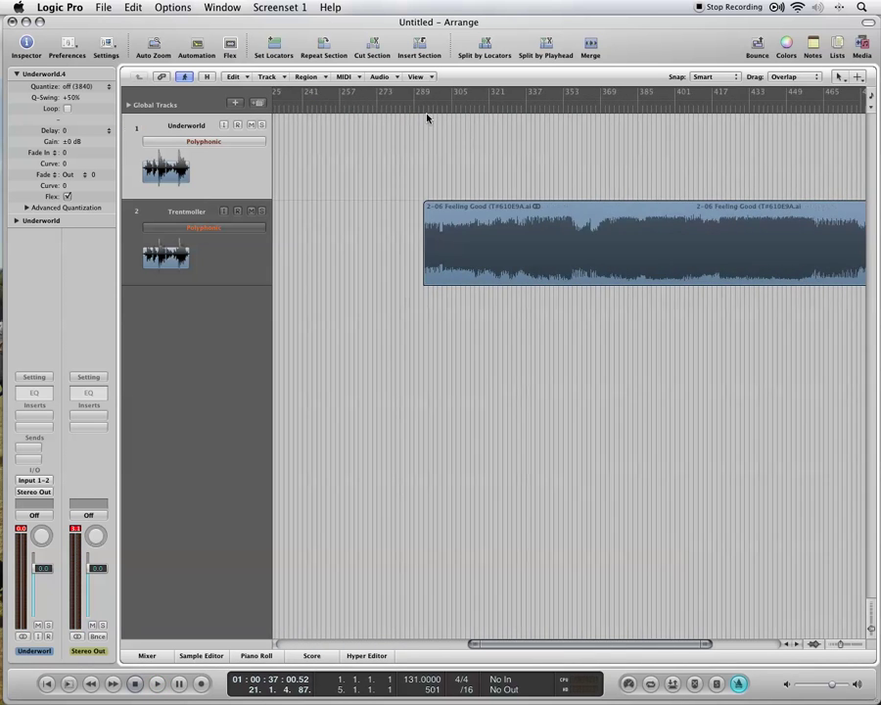
click(423, 108)
click(837, 644)
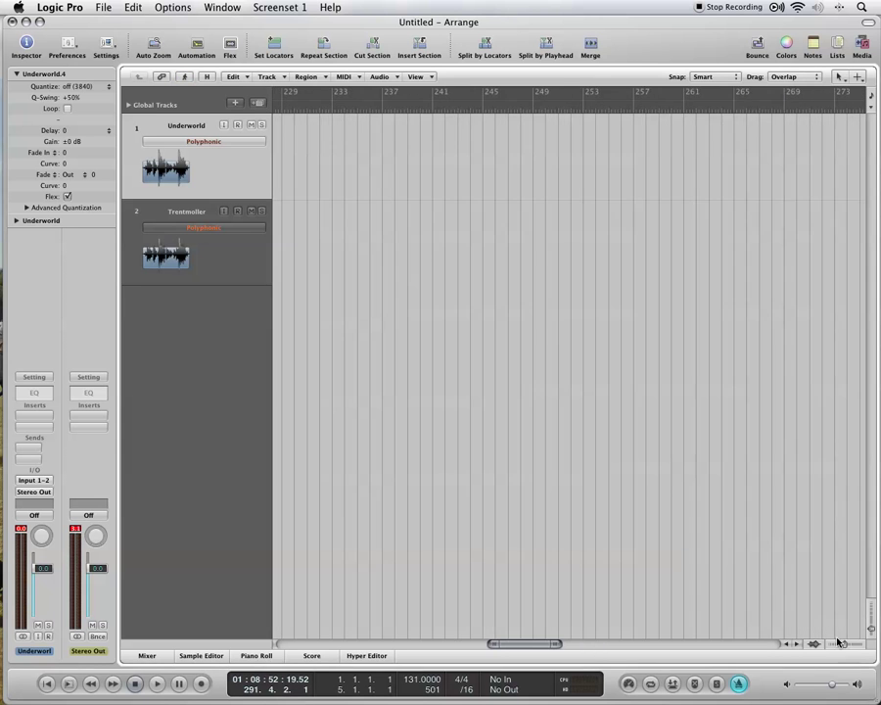
click(163, 207)
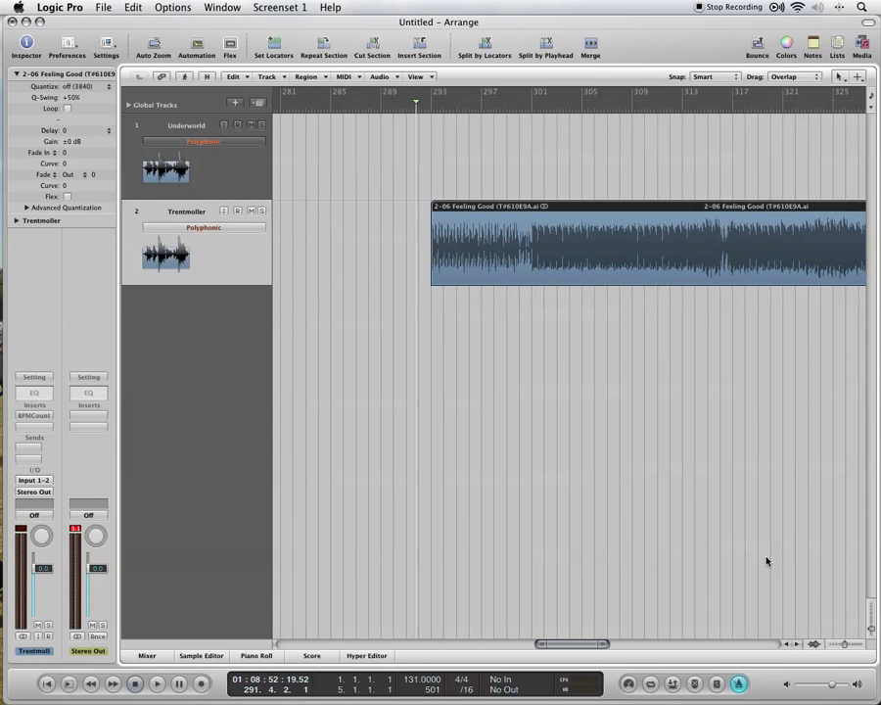
mouse_move(845, 646)
mouse_down()
mouse_move(861, 645)
mouse_move(849, 640)
mouse_up()
scroll(671, 321, right, 10)
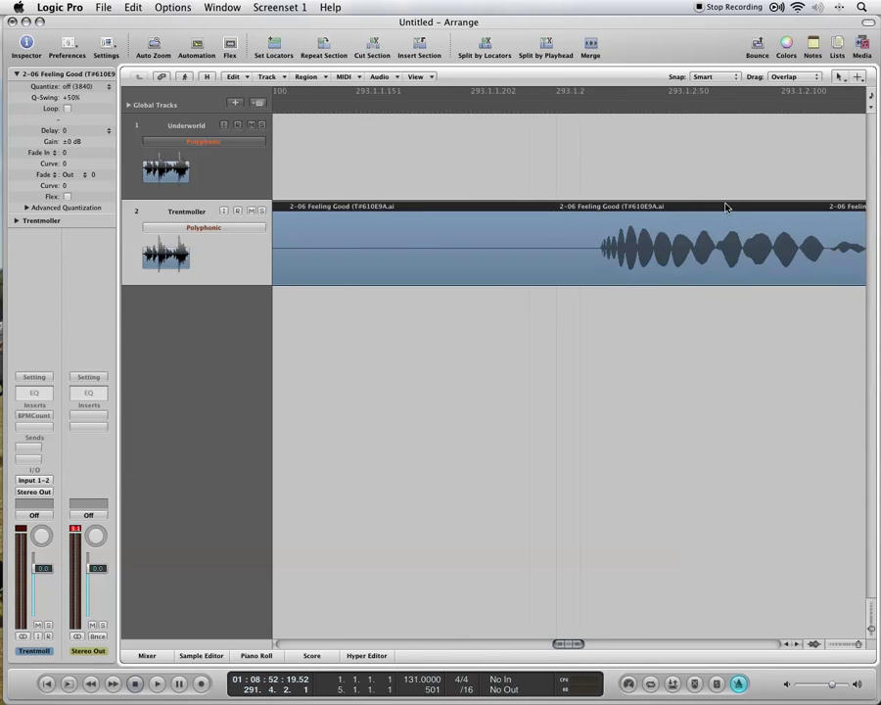
drag(578, 109, 577, 108)
click(546, 47)
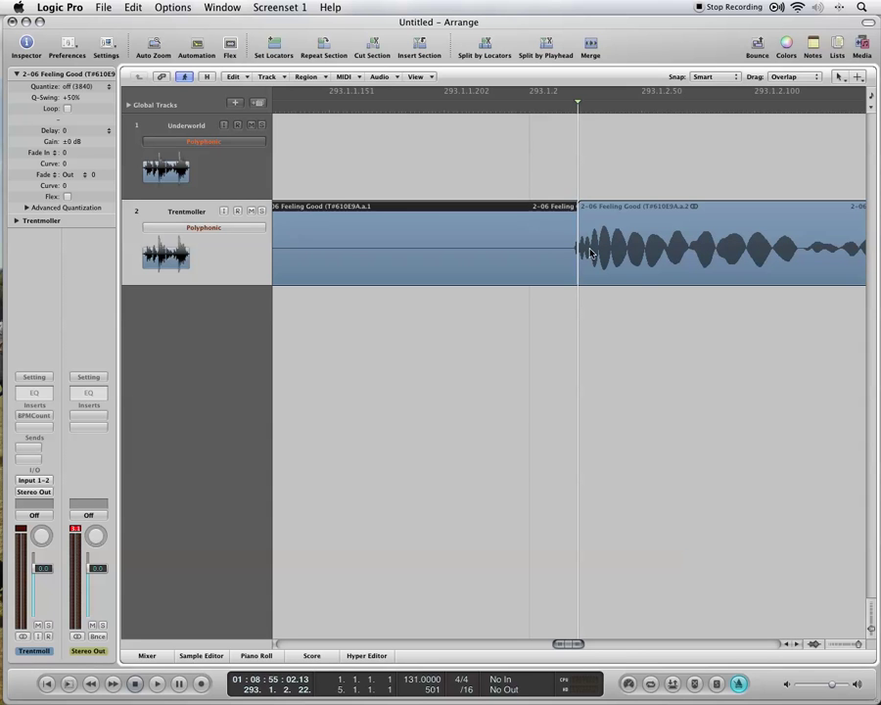
key(Delete)
Cut the trimmed Trentmoller region and paste it back with its start on bar 293.
drag(858, 644, 854, 642)
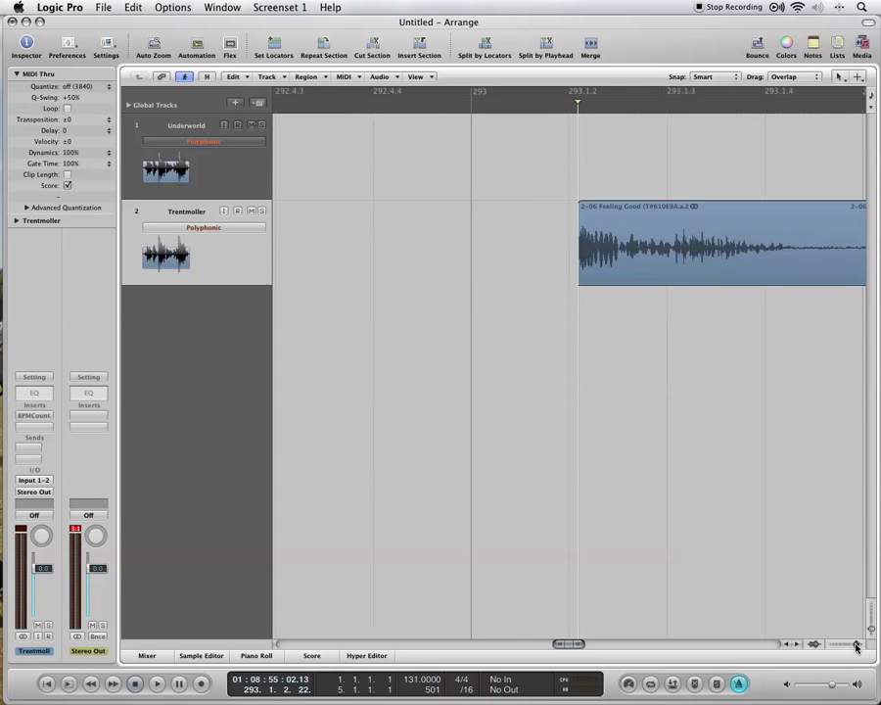
drag(630, 264, 594, 264)
key(Delete)
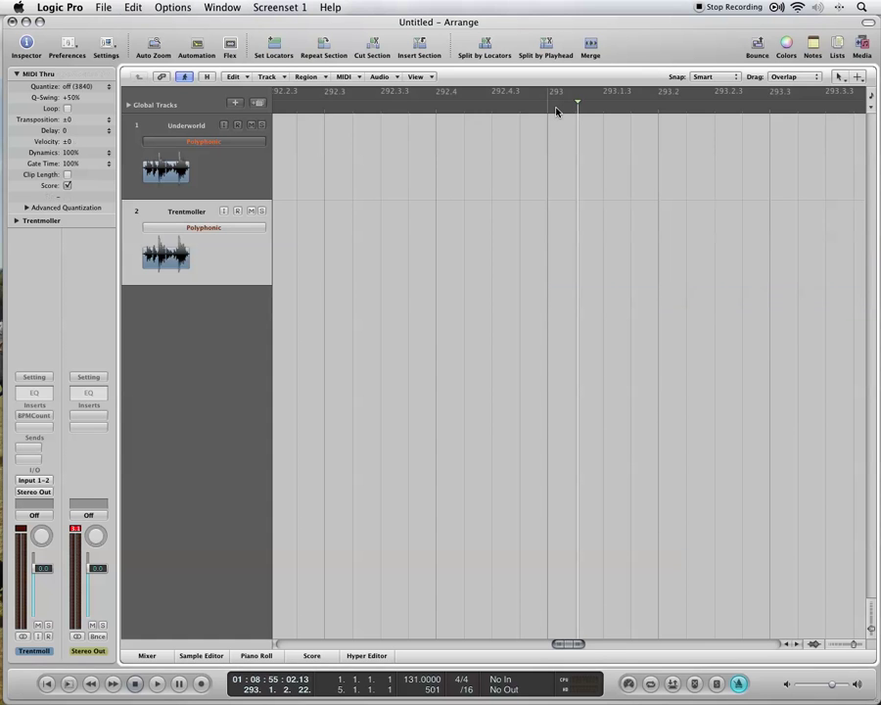
click(556, 108)
key(super+z)
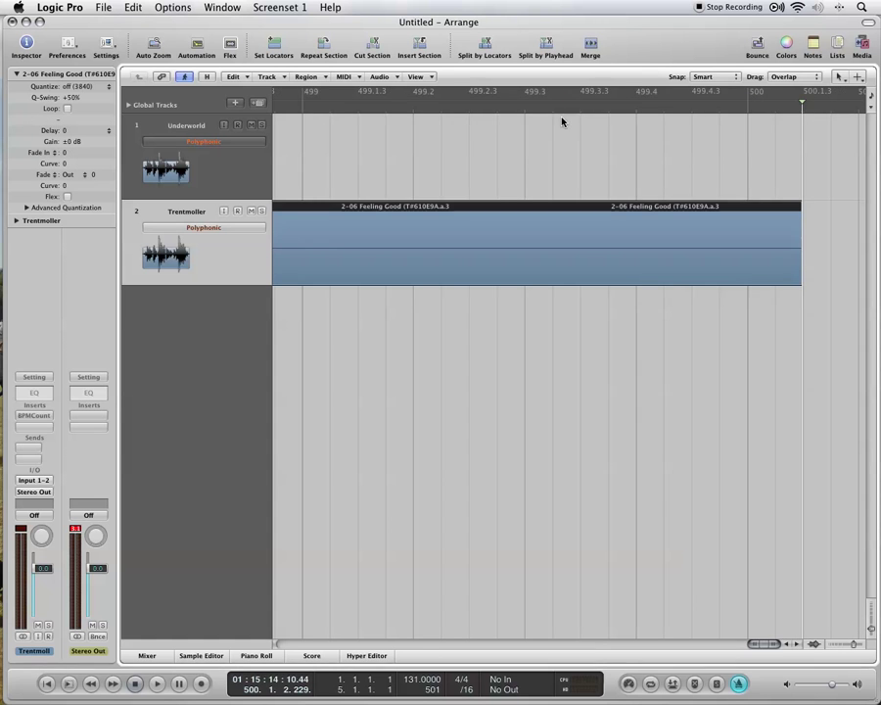
Check close up how the start of the pasted Trentmoller region lines up with the bar 293 line.
drag(853, 645, 847, 645)
scroll(527, 164, left, 15)
scroll(457, 164, left, 15)
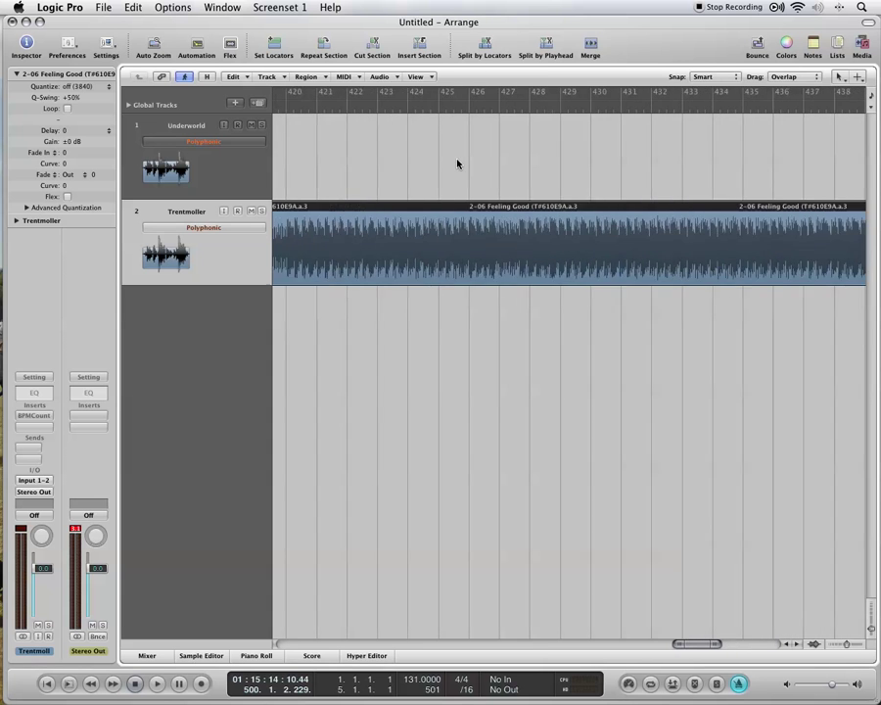
scroll(457, 163, left, 8)
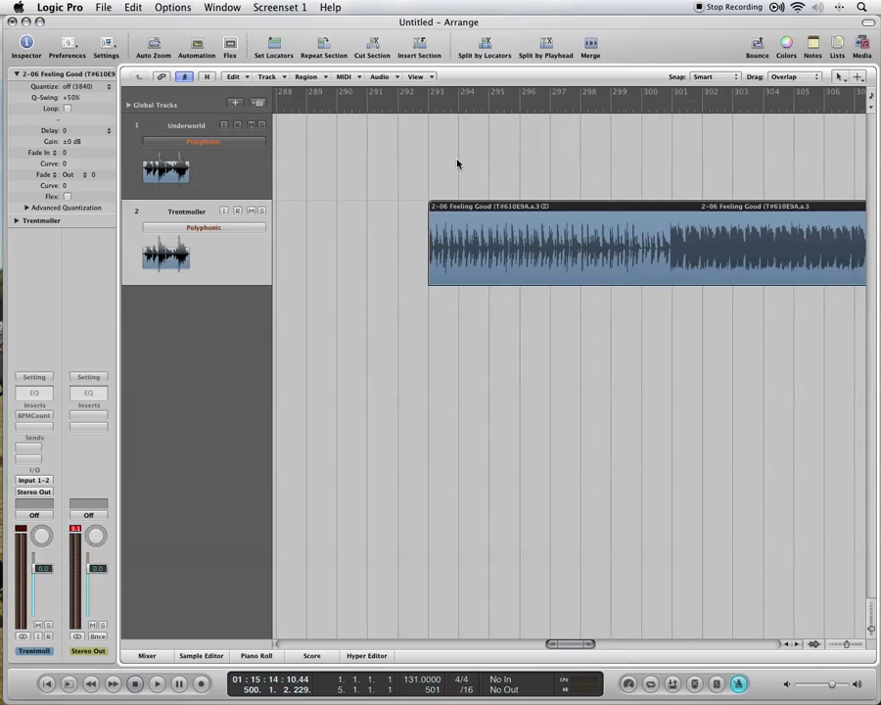
scroll(450, 154, left, 4)
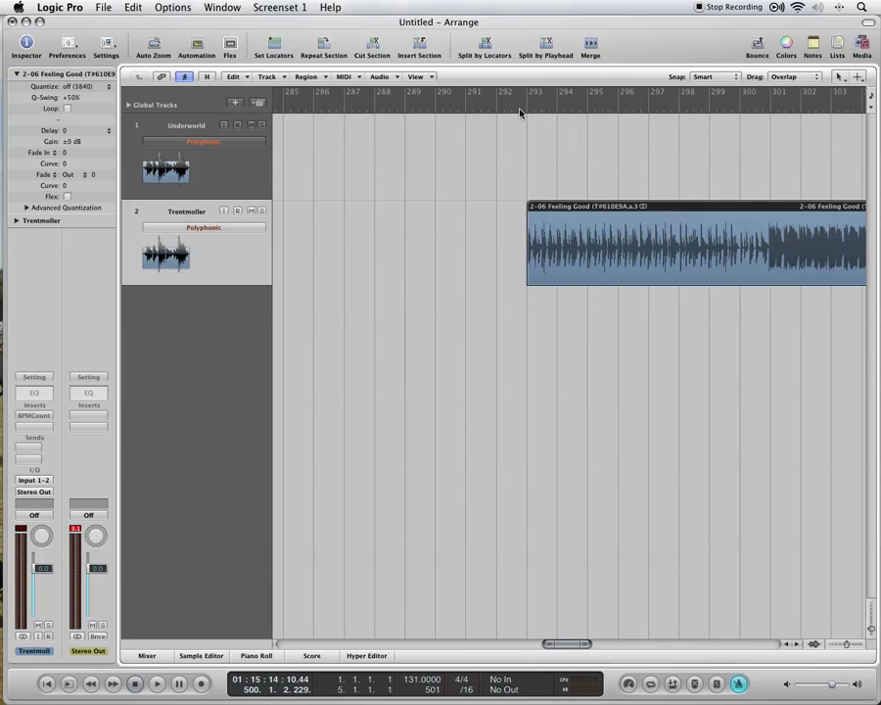
drag(519, 109, 524, 106)
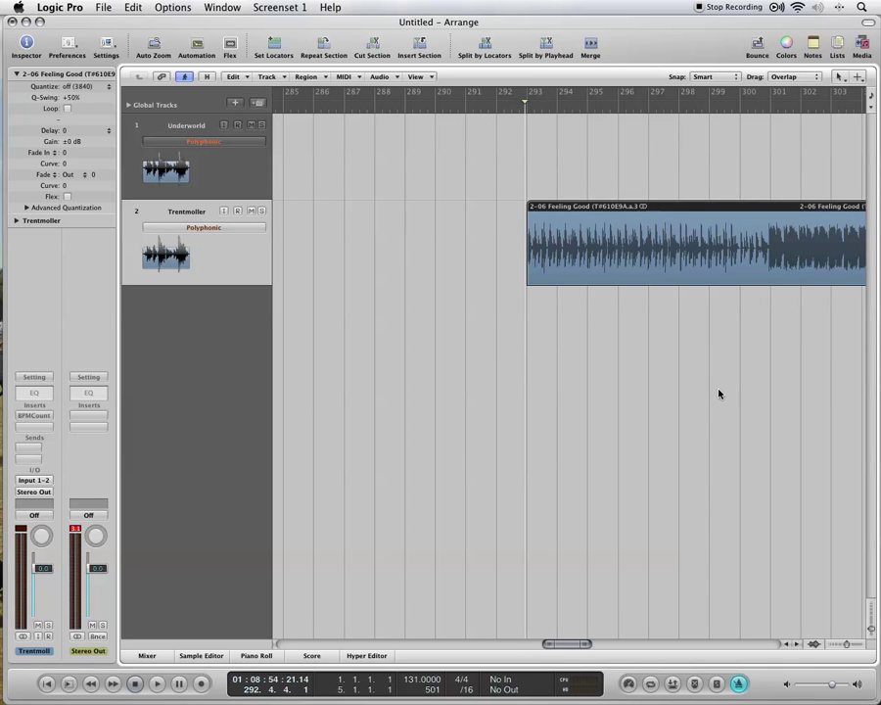
drag(847, 645, 861, 645)
scroll(728, 561, right, 2)
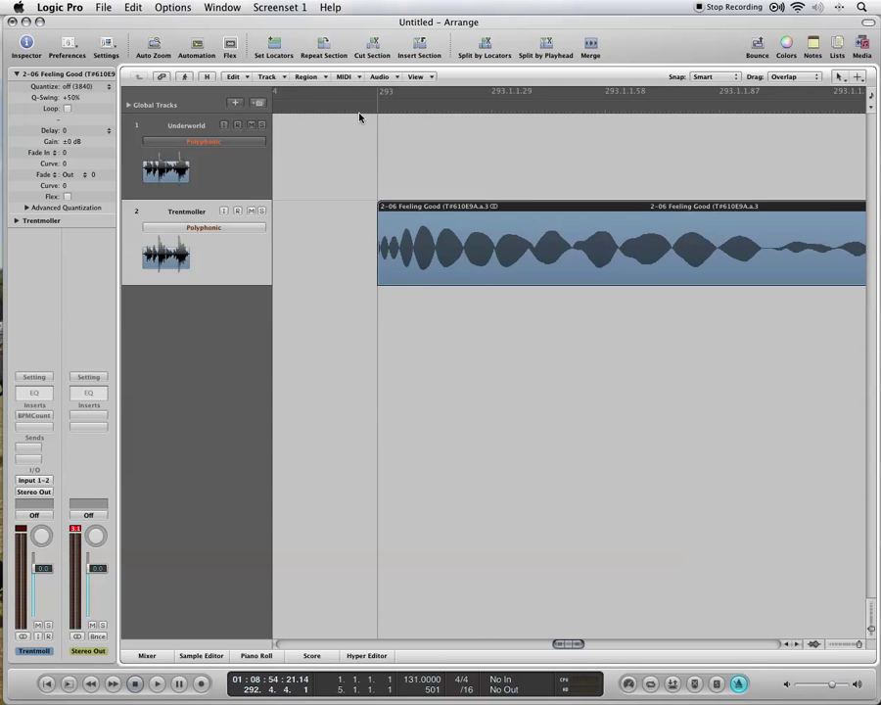
Play the first two bars of the Trentmoller region to hear them against the metronome.
key(space)
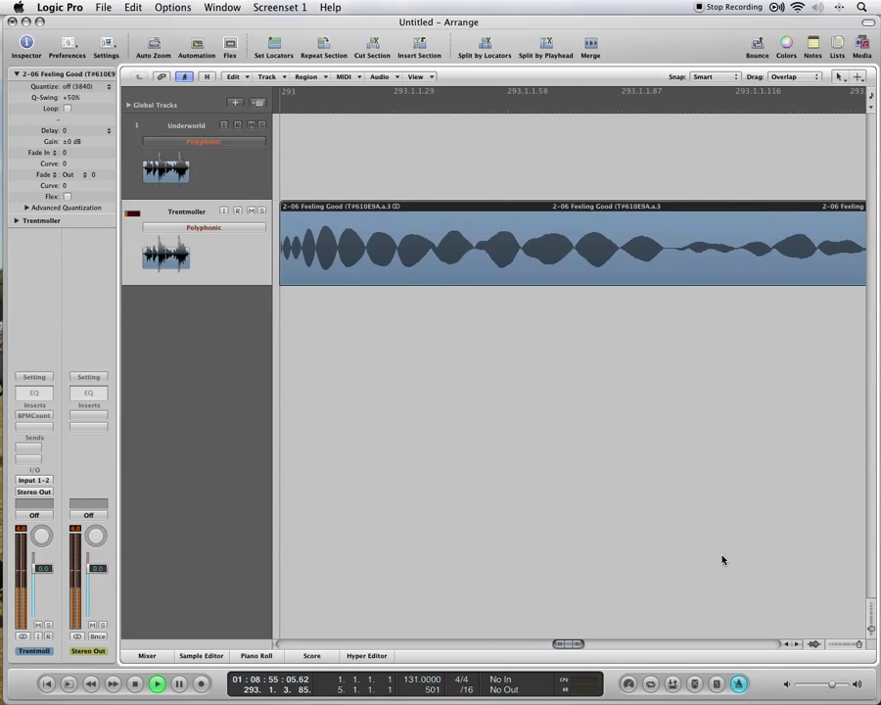
click(856, 644)
drag(856, 646, 852, 645)
scroll(788, 519, right, 5)
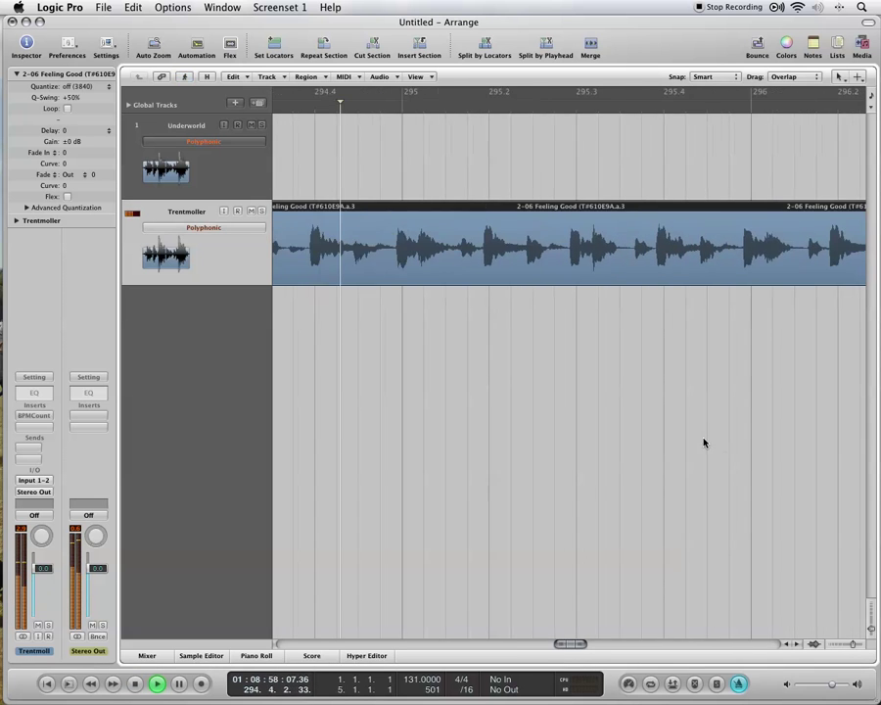
key(space)
Split the Trentmoller region at the early kick just before bar 295 and delete everything after it.
scroll(467, 243, left, 3)
drag(537, 105, 576, 105)
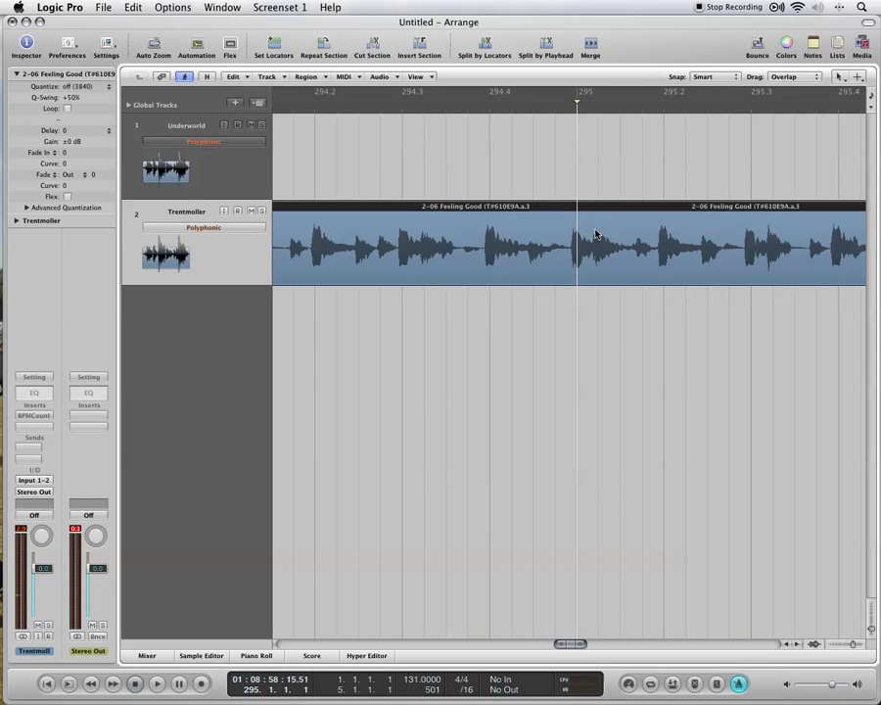
click(857, 645)
scroll(287, 196, left, 1)
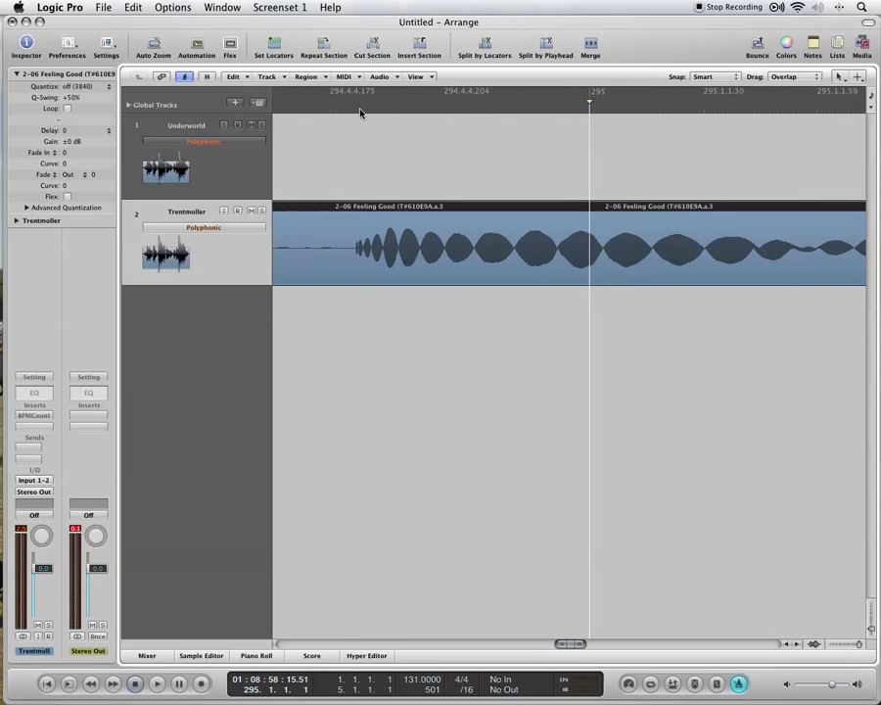
drag(361, 105, 362, 107)
click(545, 47)
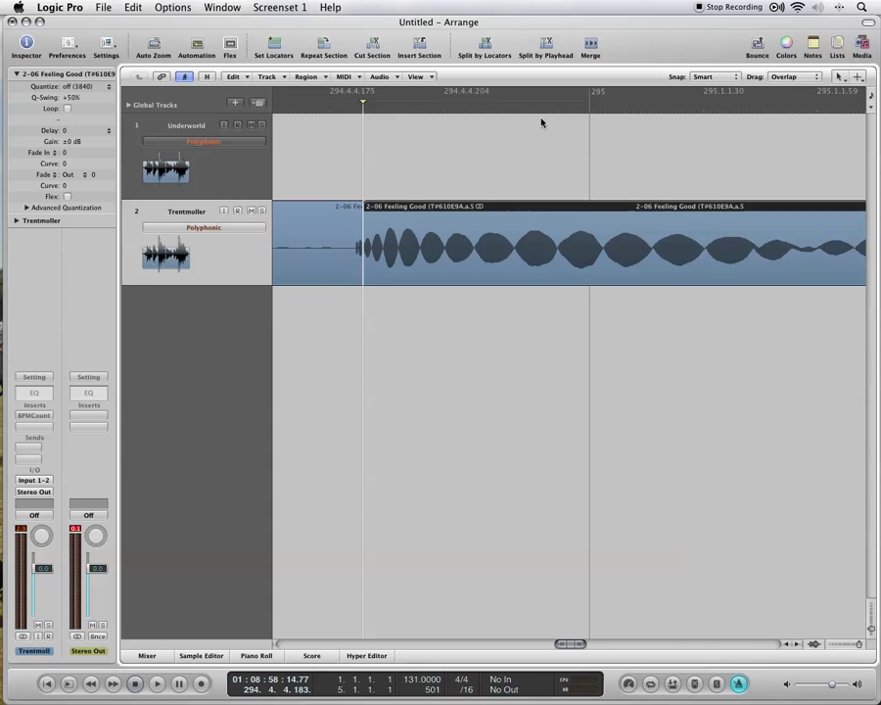
key(Delete)
Enable Flex on the remaining Trentmoller region and time-stretch its end to bar 295.
click(350, 261)
scroll(357, 245, left, 5)
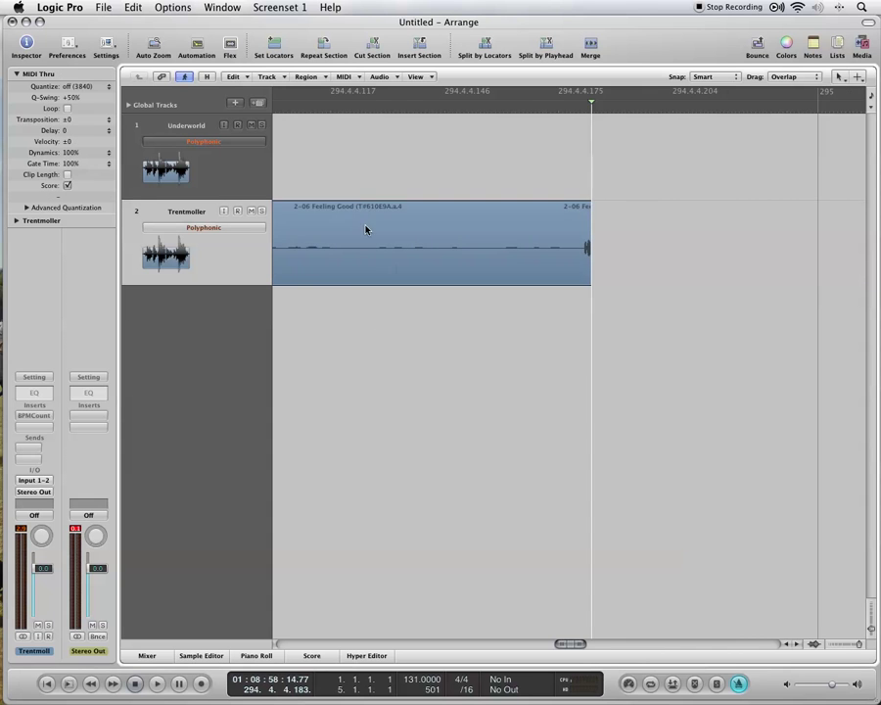
click(66, 196)
scroll(830, 516, left, 1)
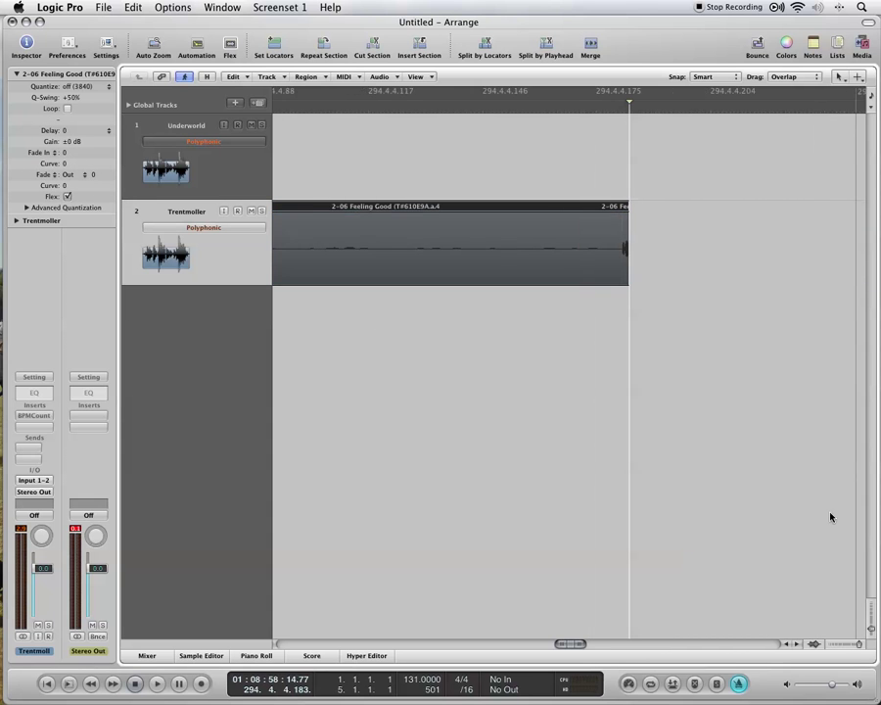
scroll(797, 529, right, 5)
scroll(596, 360, right, 1)
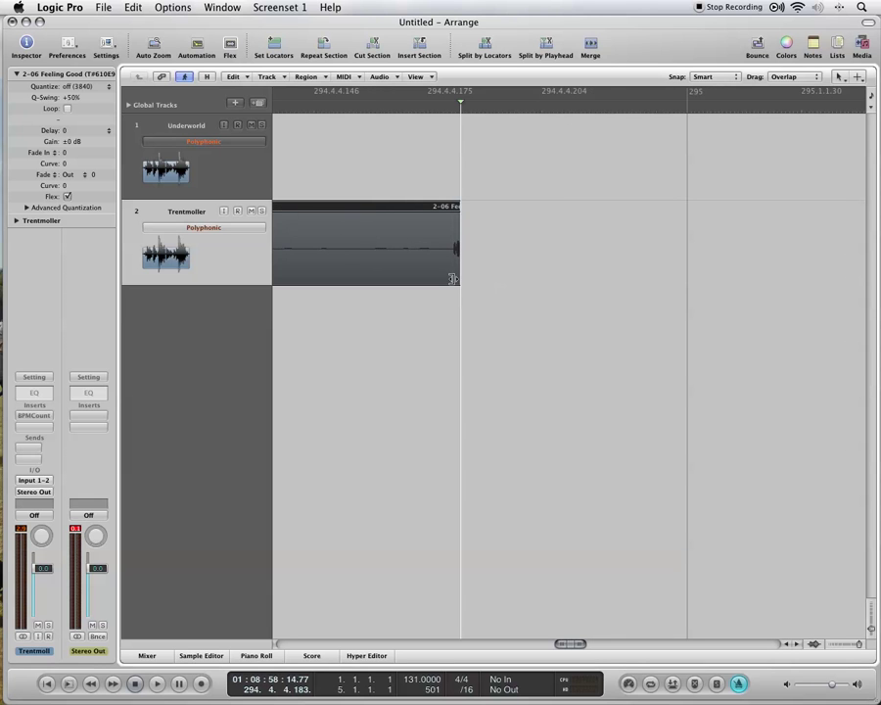
drag(454, 278, 687, 281)
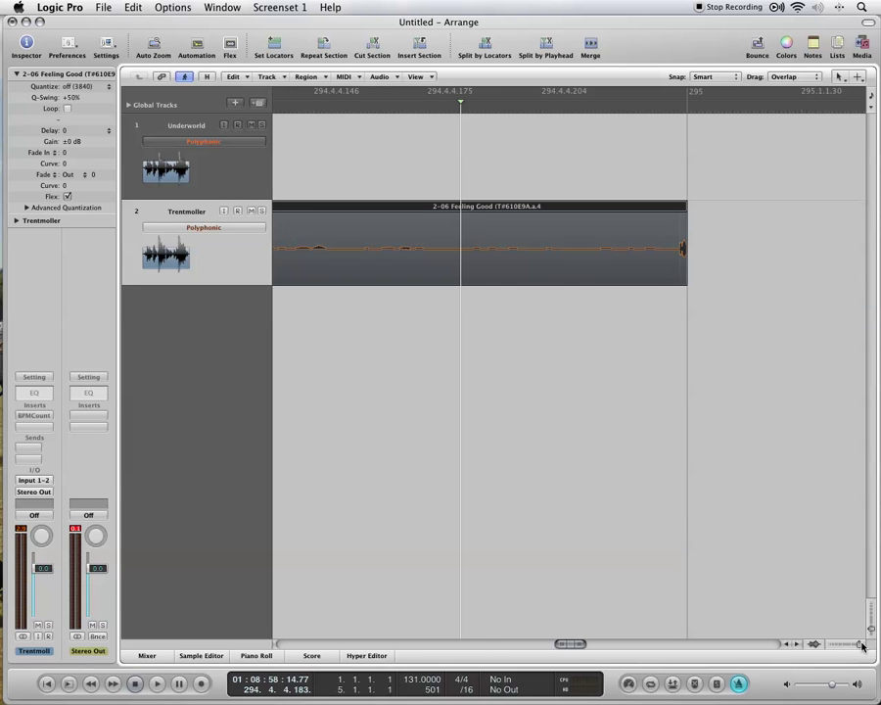
Play the stretched two-bar Trentmoller region from bar 293 to check its timing against the metronome.
drag(862, 645, 854, 644)
scroll(446, 196, left, 10)
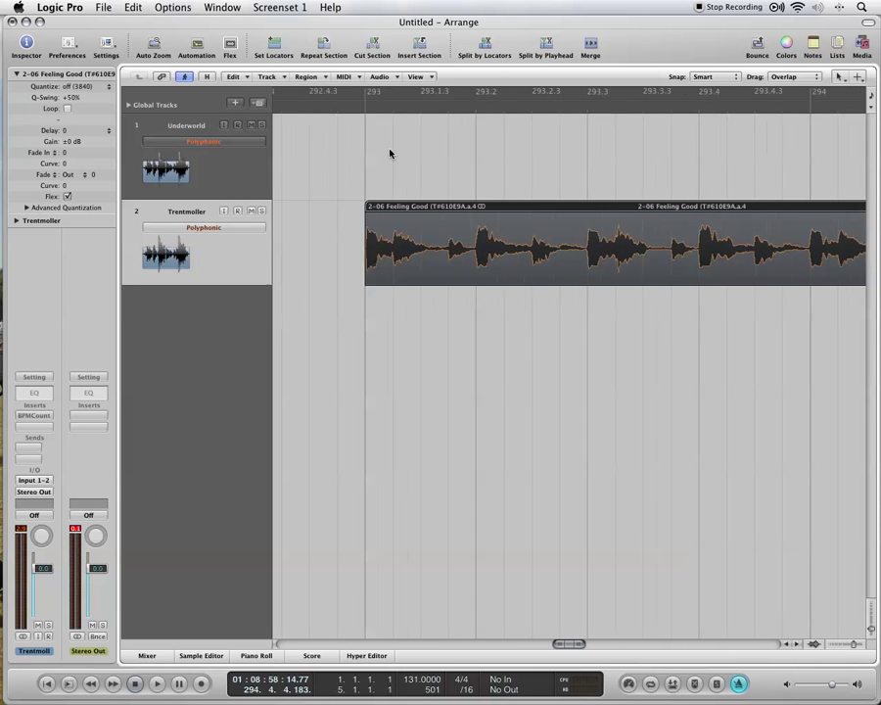
scroll(390, 153, left, 2)
key(space)
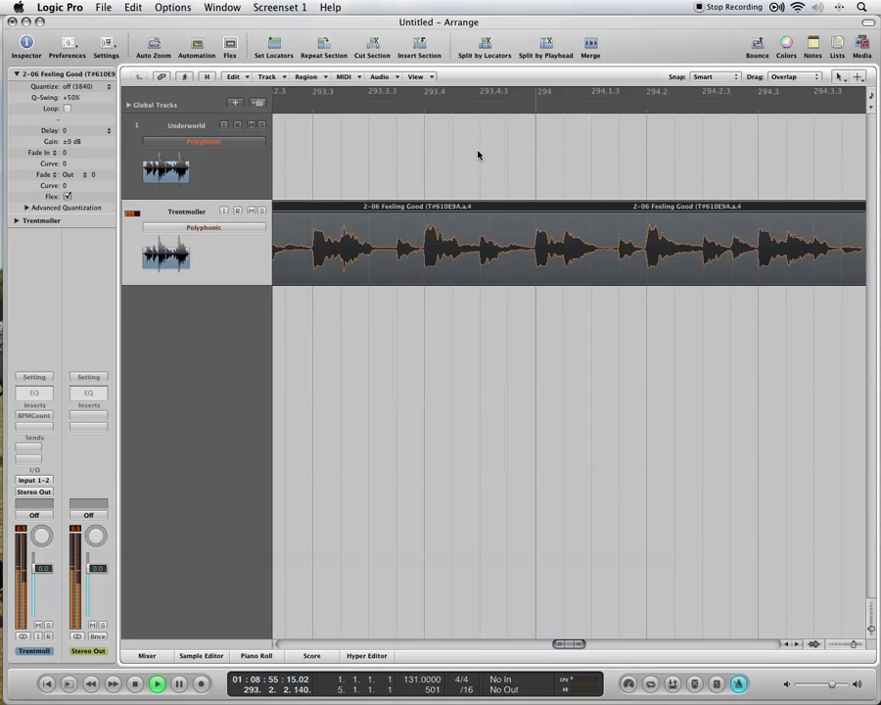
Extend the end of the two-bar Trentmoller region to bring back the rest of the track at the stretched tempo.
drag(854, 643, 849, 644)
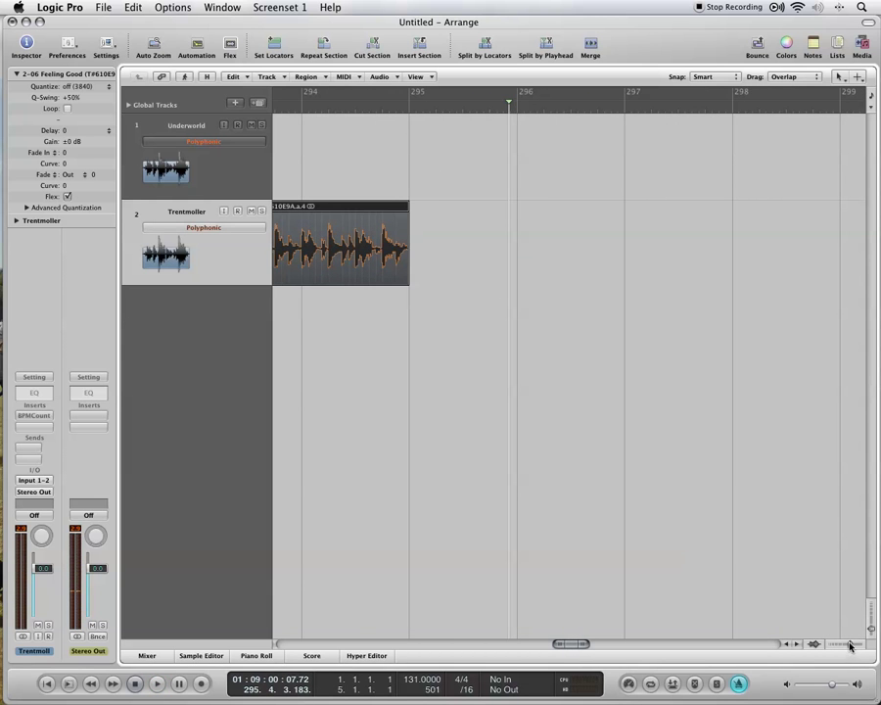
drag(848, 647, 844, 643)
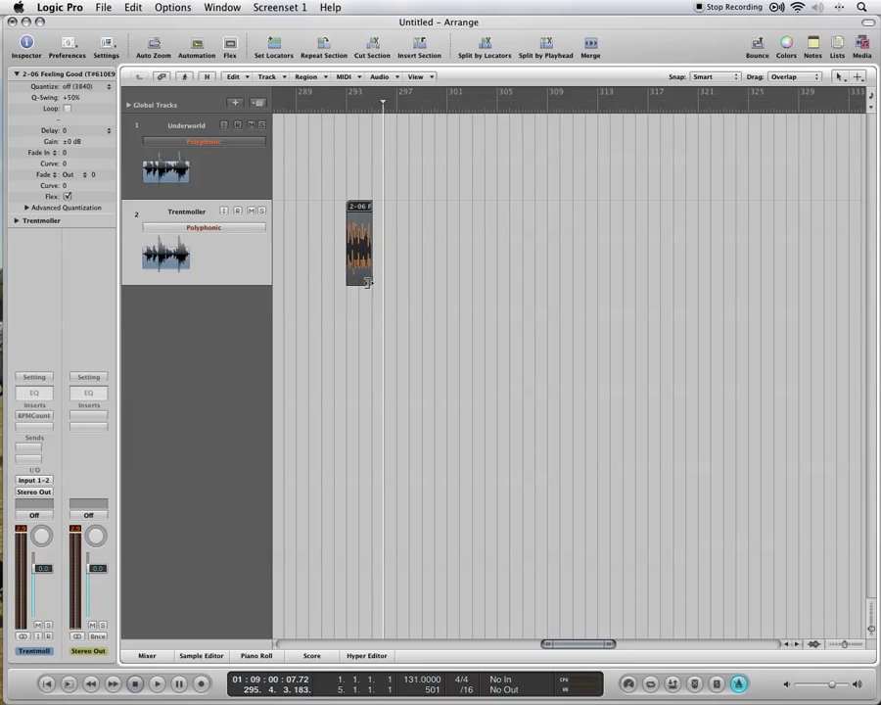
drag(368, 283, 830, 278)
drag(848, 646, 843, 646)
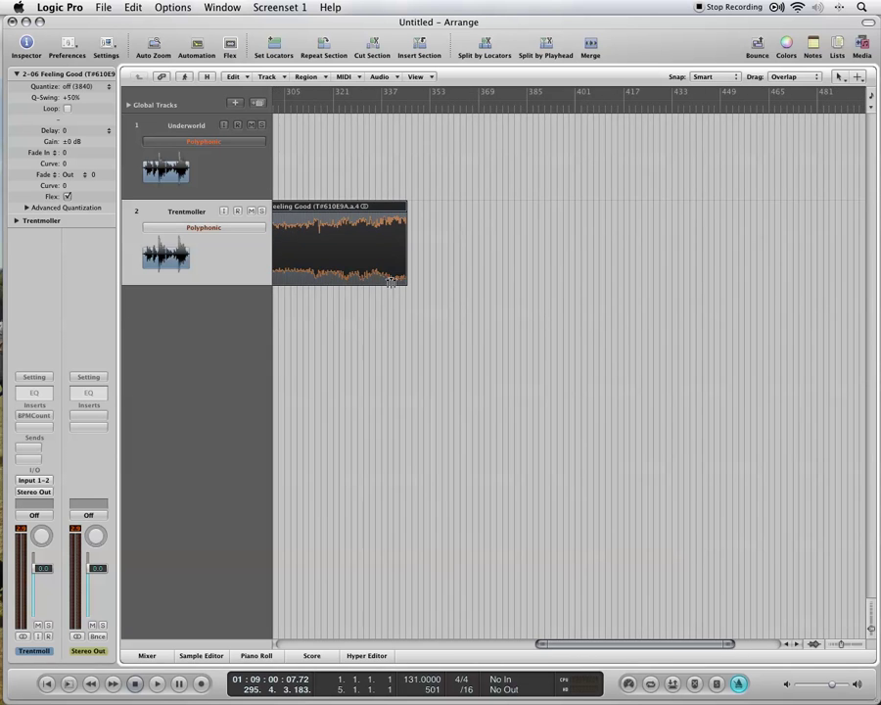
drag(402, 279, 859, 263)
Play the extended region from about bar 298 and add a flex marker on the kick at bar 301.
scroll(524, 186, left, 5)
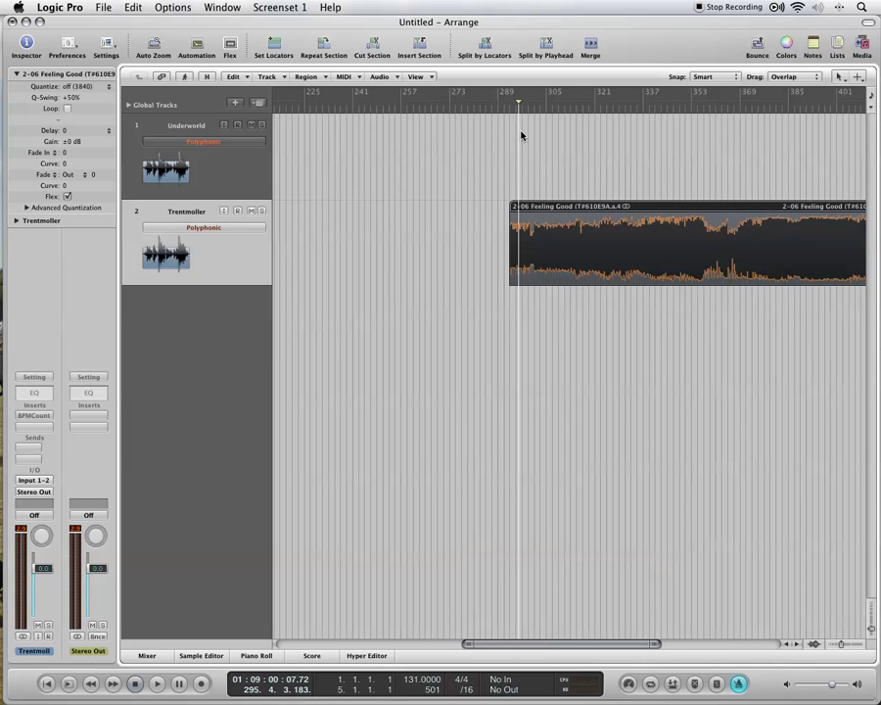
scroll(520, 123, right, 1)
click(479, 110)
key(space)
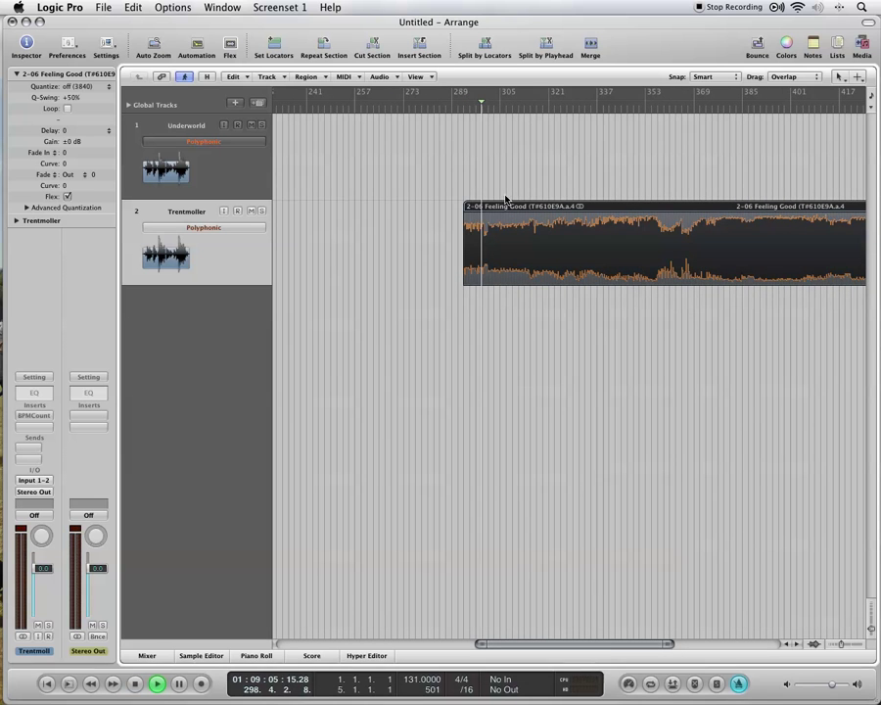
drag(839, 648, 850, 643)
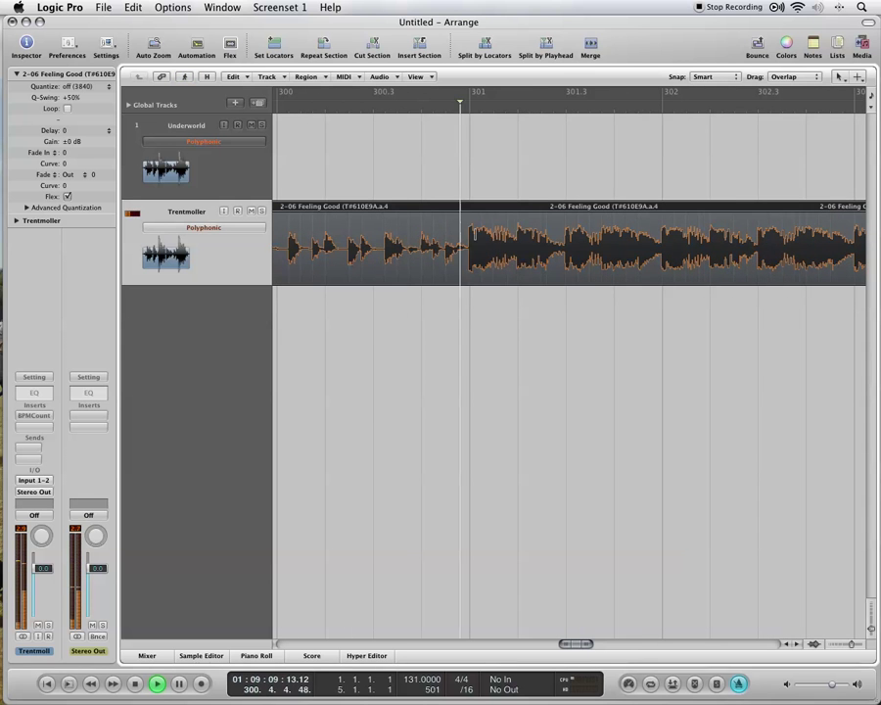
click(471, 226)
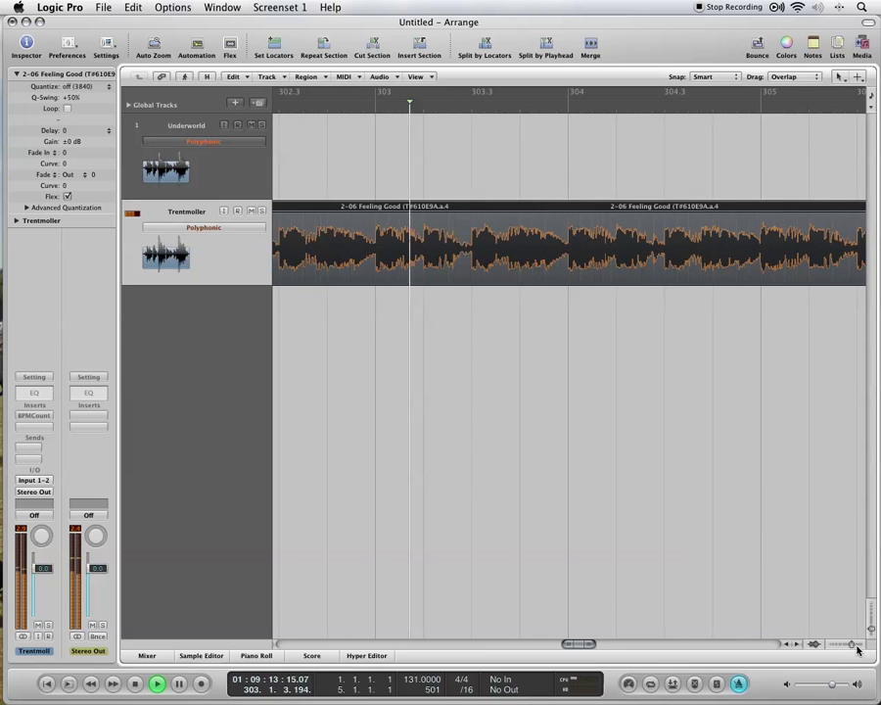
Audition the Trentmoller track from about bar 321 and again from about bar 347 to listen for drift against the metronome.
drag(851, 644, 847, 644)
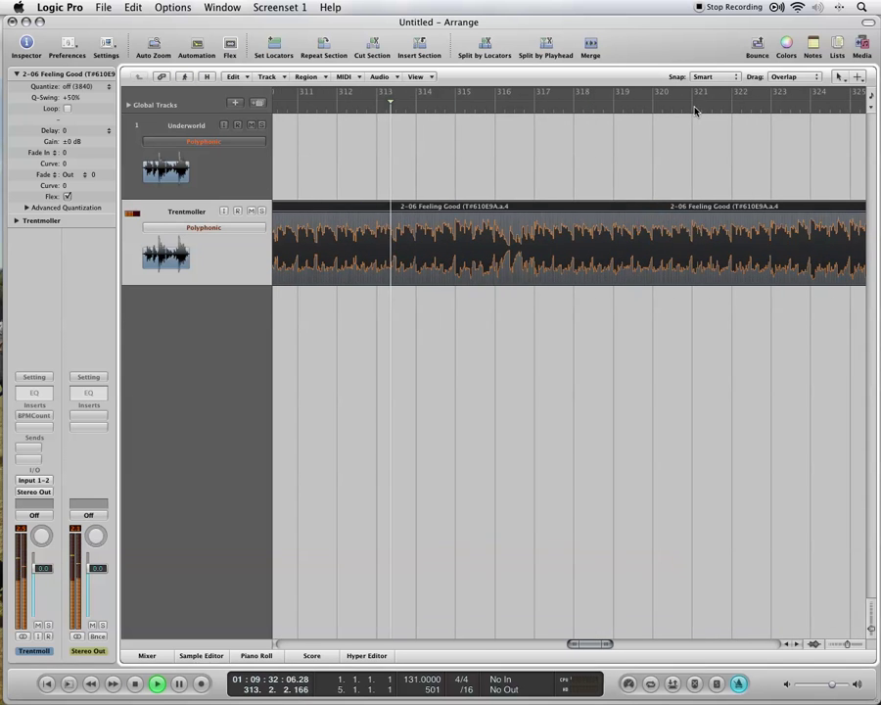
click(693, 110)
drag(849, 645, 846, 643)
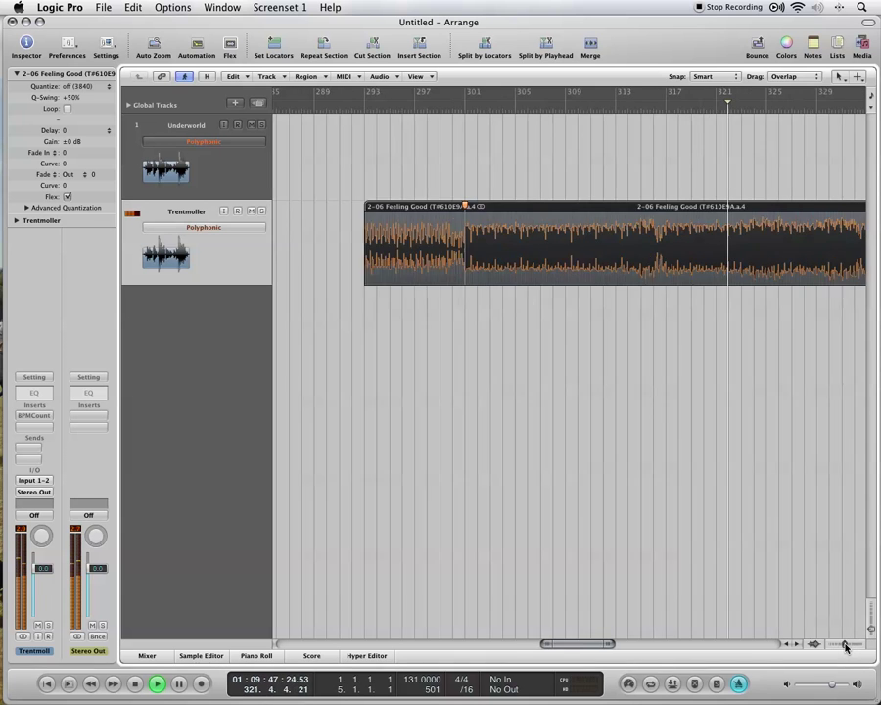
click(643, 108)
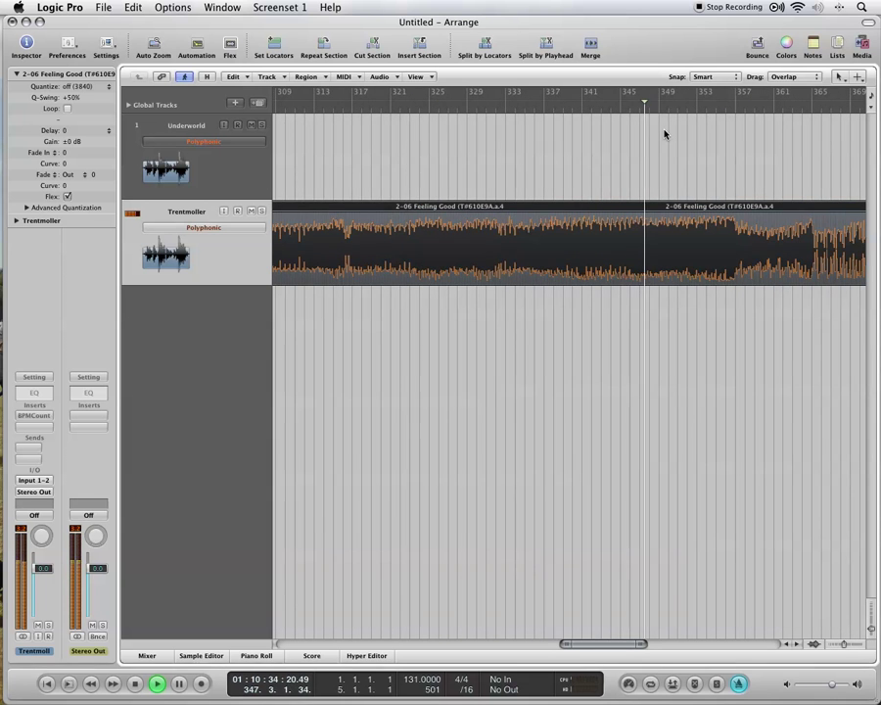
Add a flex marker on the Trentmoller kick at bar 349 and check the waveform against the bar grid around bar 365.
scroll(665, 135, right, 2)
drag(846, 643, 856, 643)
scroll(653, 401, right, 3)
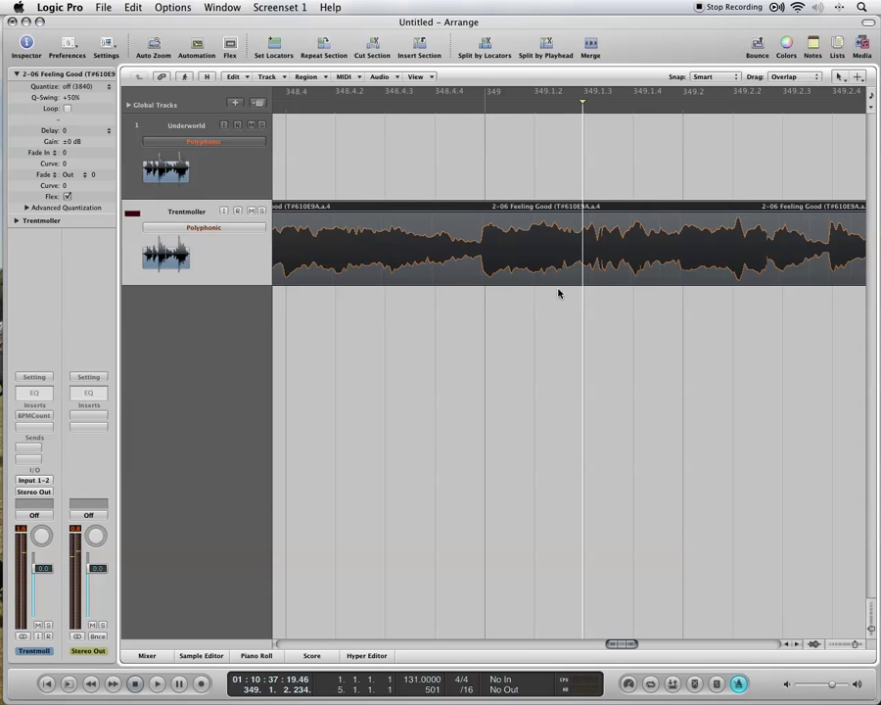
scroll(481, 220, right, 8)
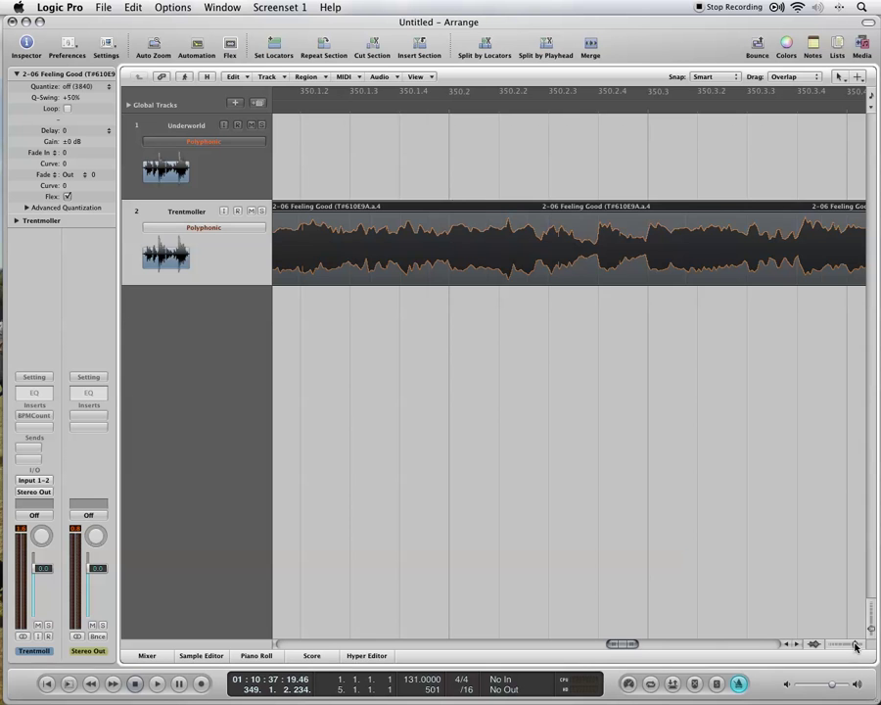
drag(856, 646, 850, 643)
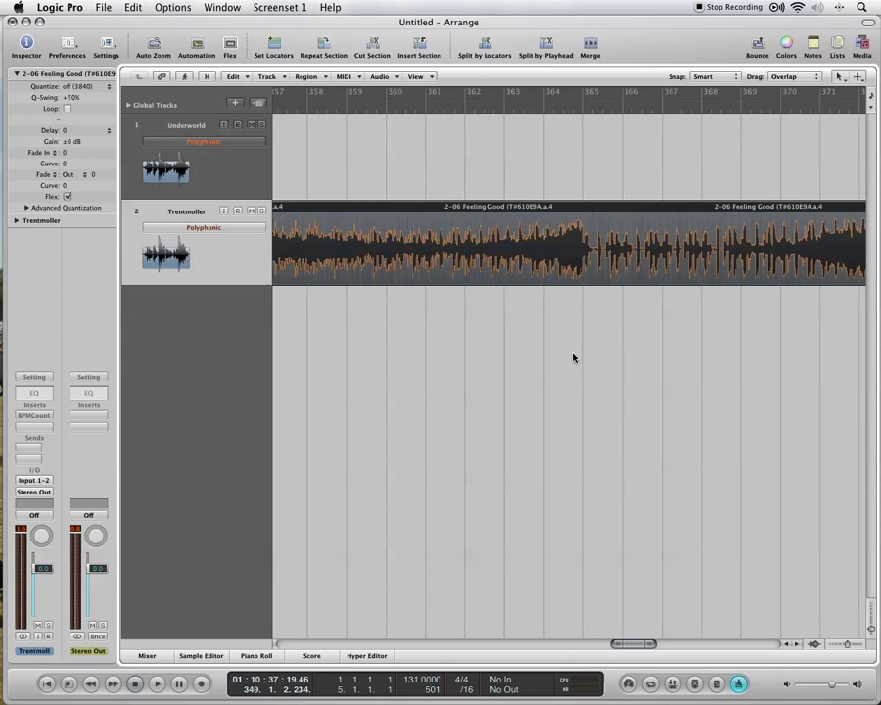
scroll(621, 264, right, 3)
scroll(619, 265, left, 4)
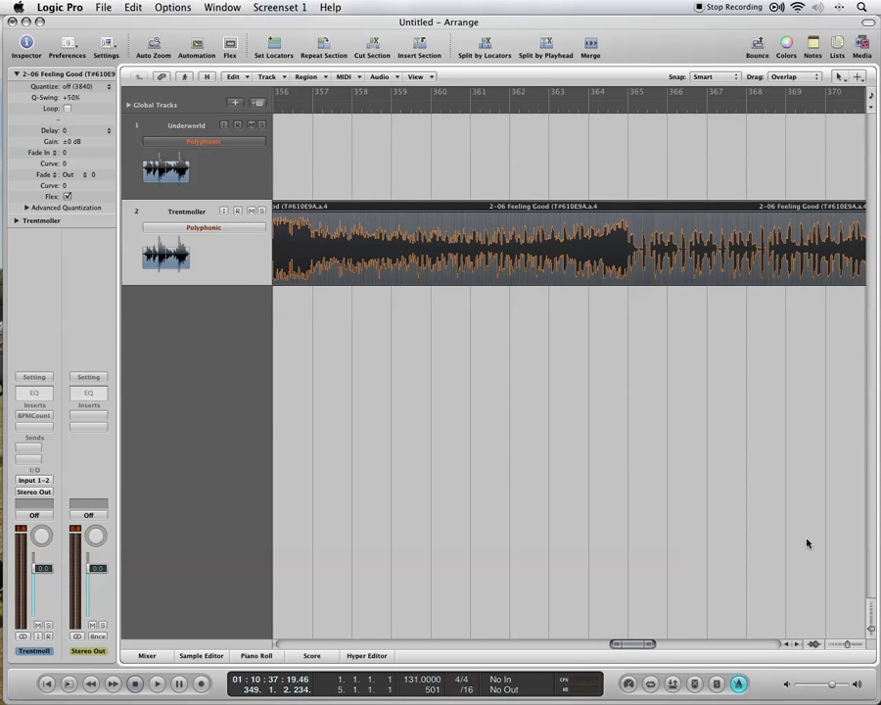
Move the whole Trentmoller region back to bar 1 so it starts together with the Underworld region.
drag(847, 648, 838, 643)
scroll(595, 456, left, 10)
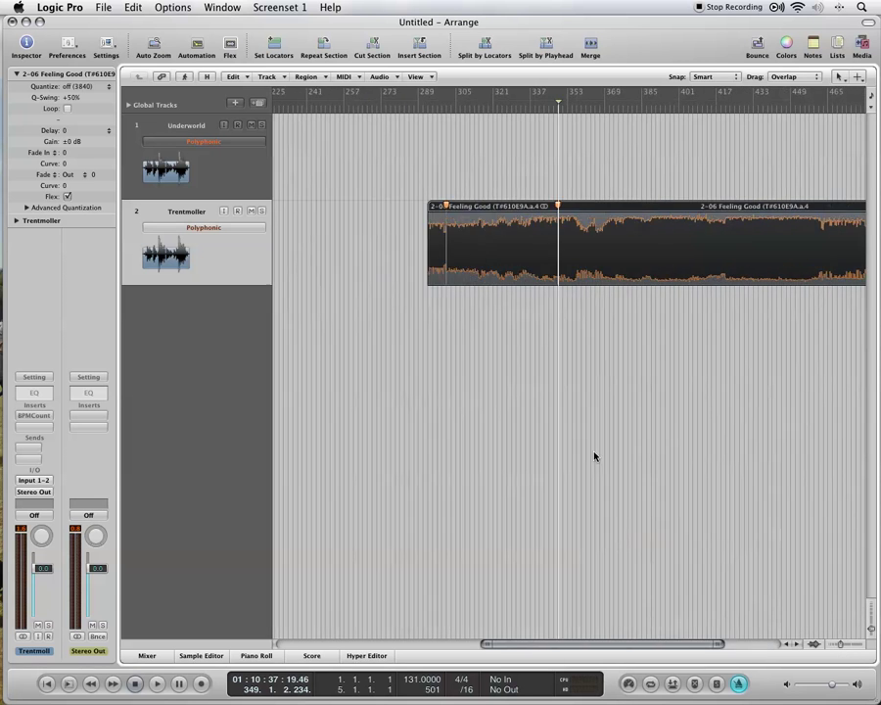
drag(636, 206, 334, 207)
scroll(448, 205, left, 10)
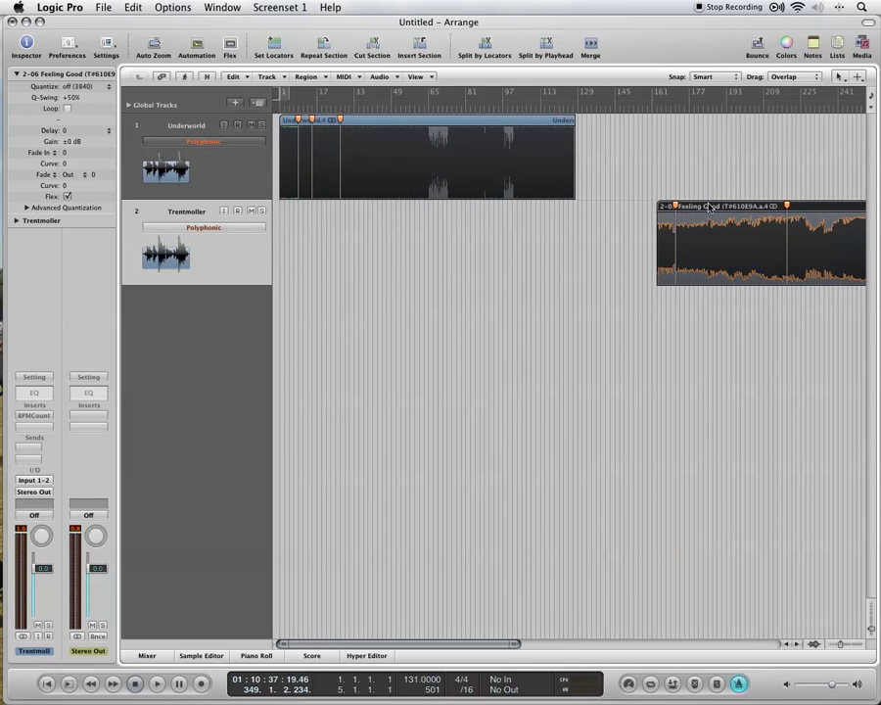
drag(712, 206, 336, 206)
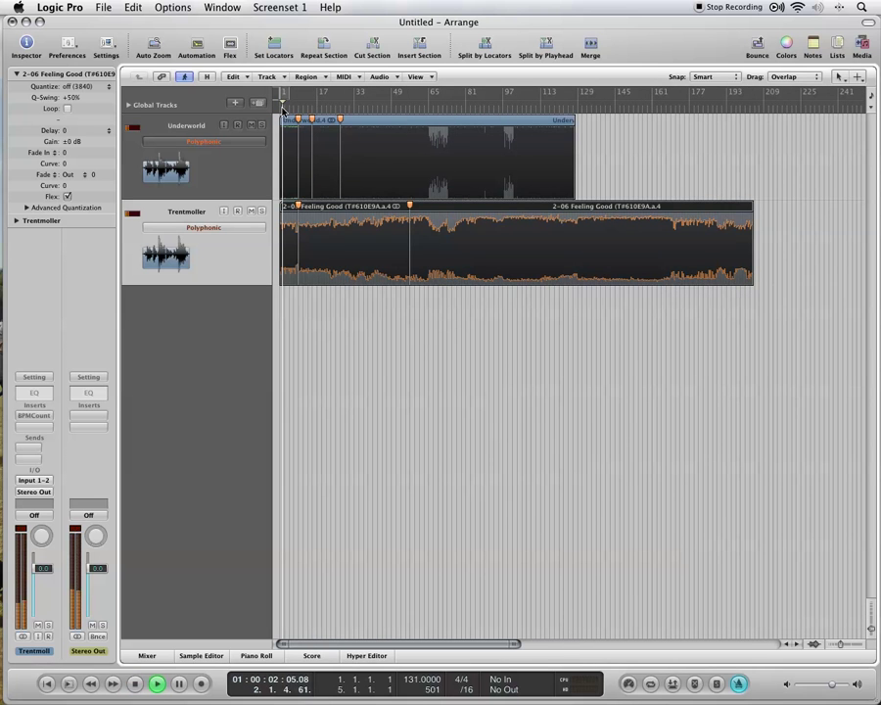
Play both tracks from bar 1 with the mixer open, panning Underworld to -64 and Trentmoller to +63 and finally -64.
click(147, 655)
drag(180, 506, 200, 580)
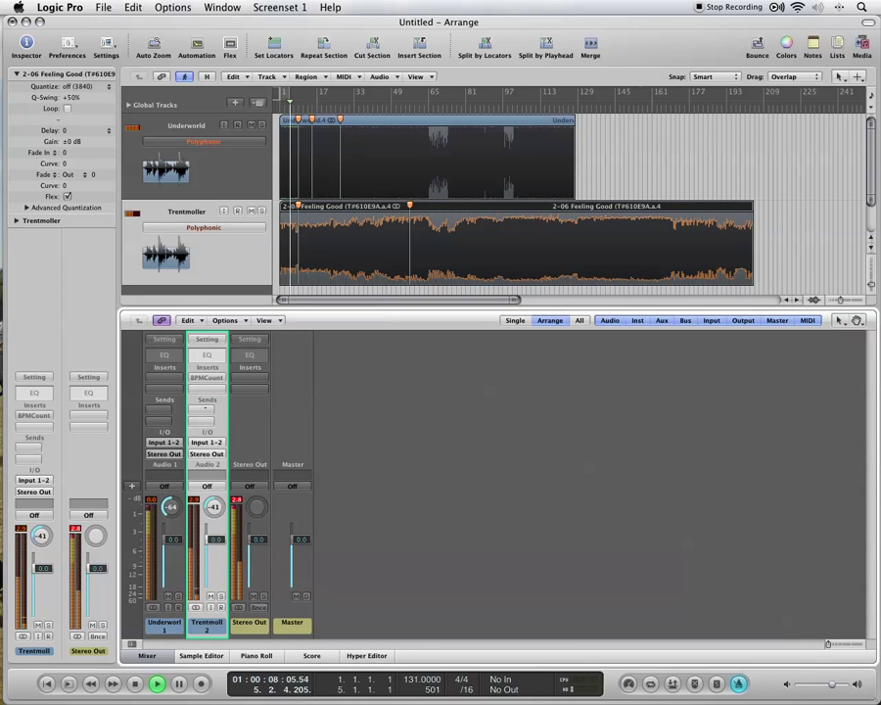
drag(214, 506, 191, 179)
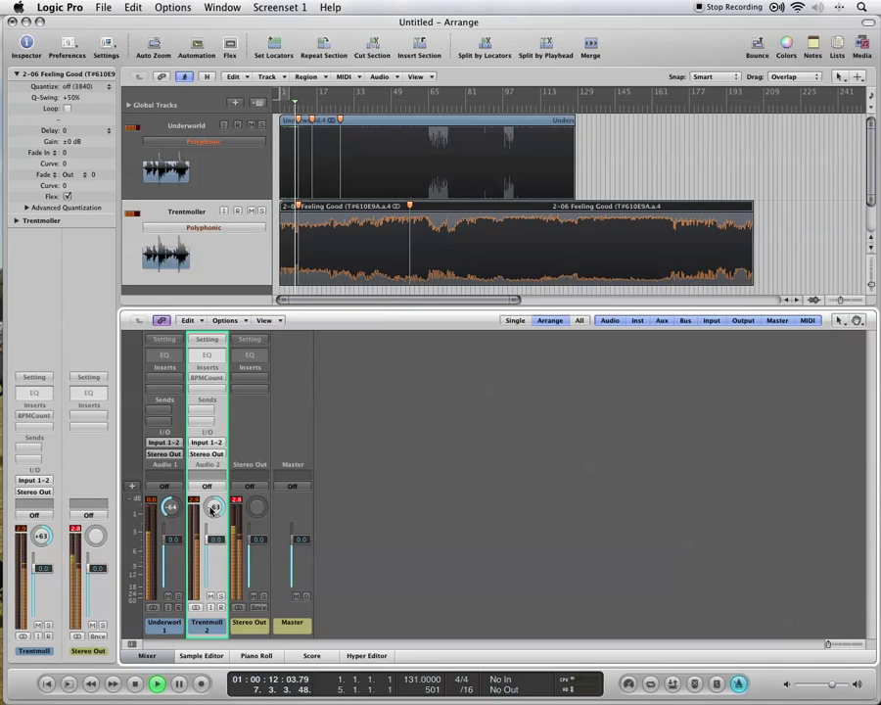
drag(212, 511, 212, 626)
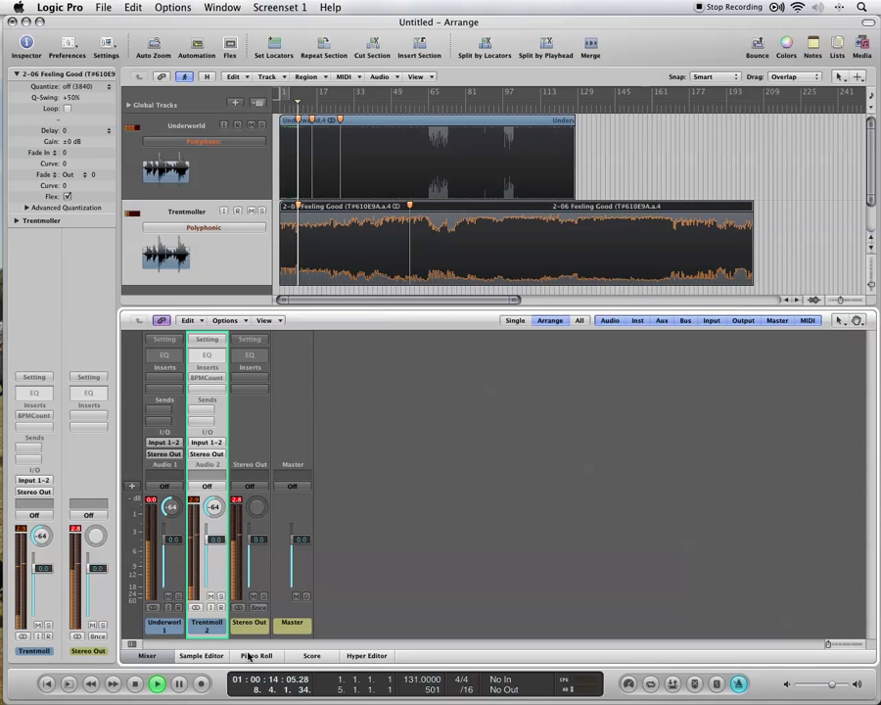
key(space)
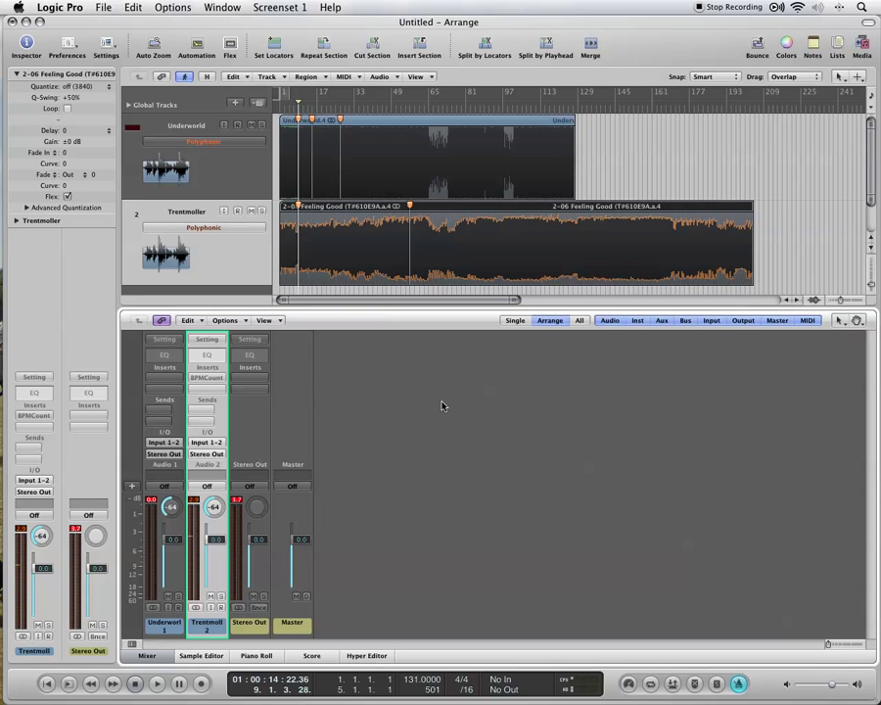